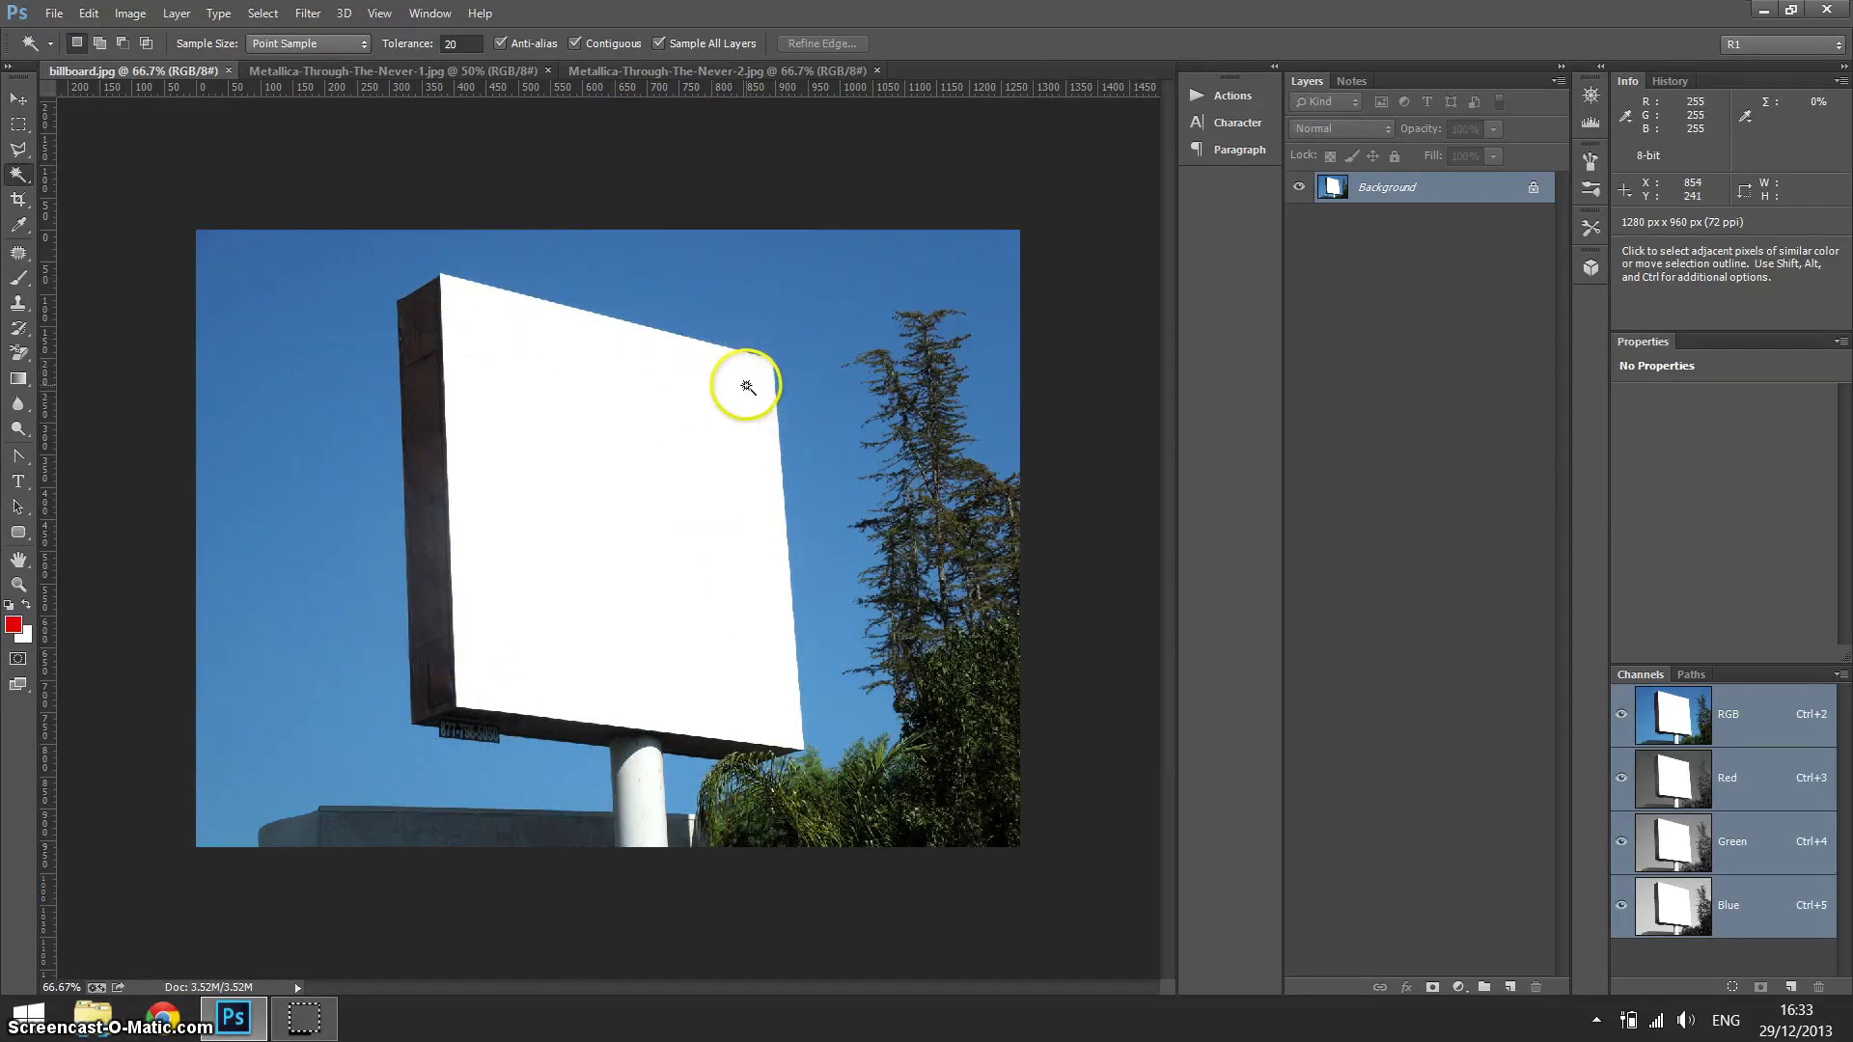
pyautogui.click(745, 385)
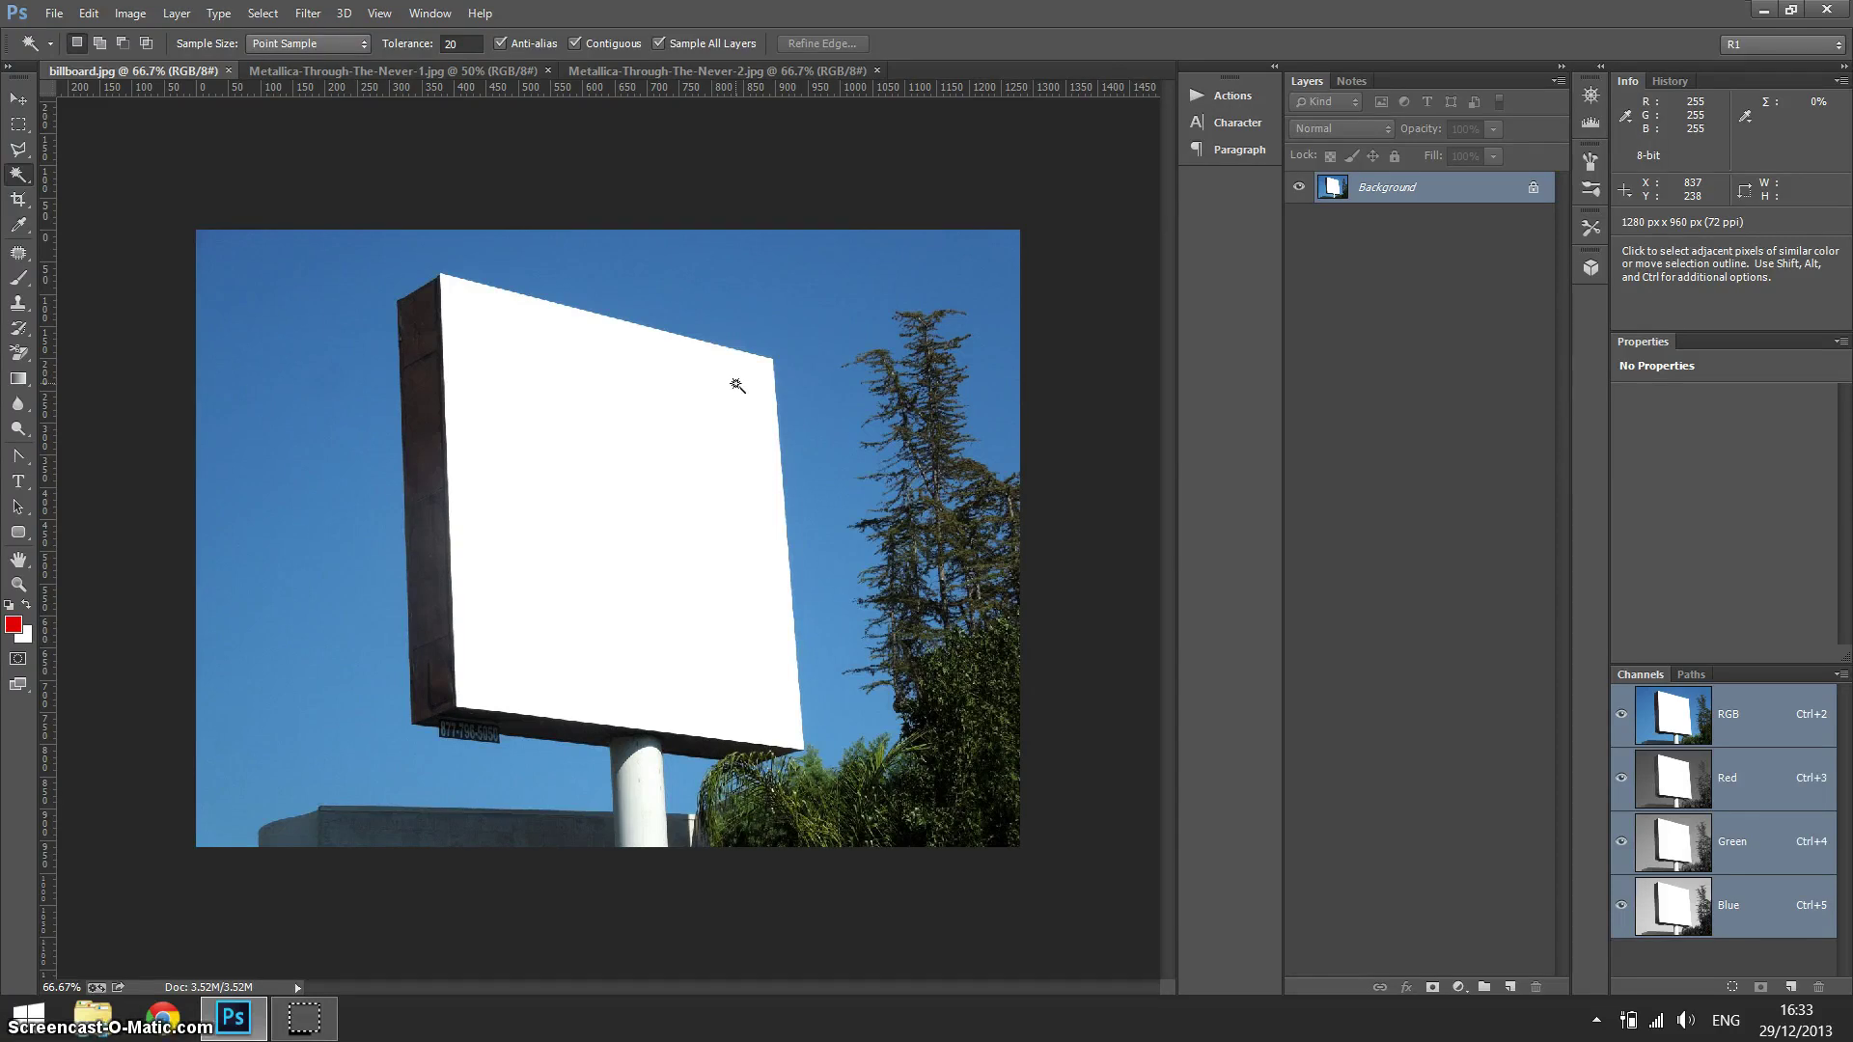
pyautogui.click(739, 399)
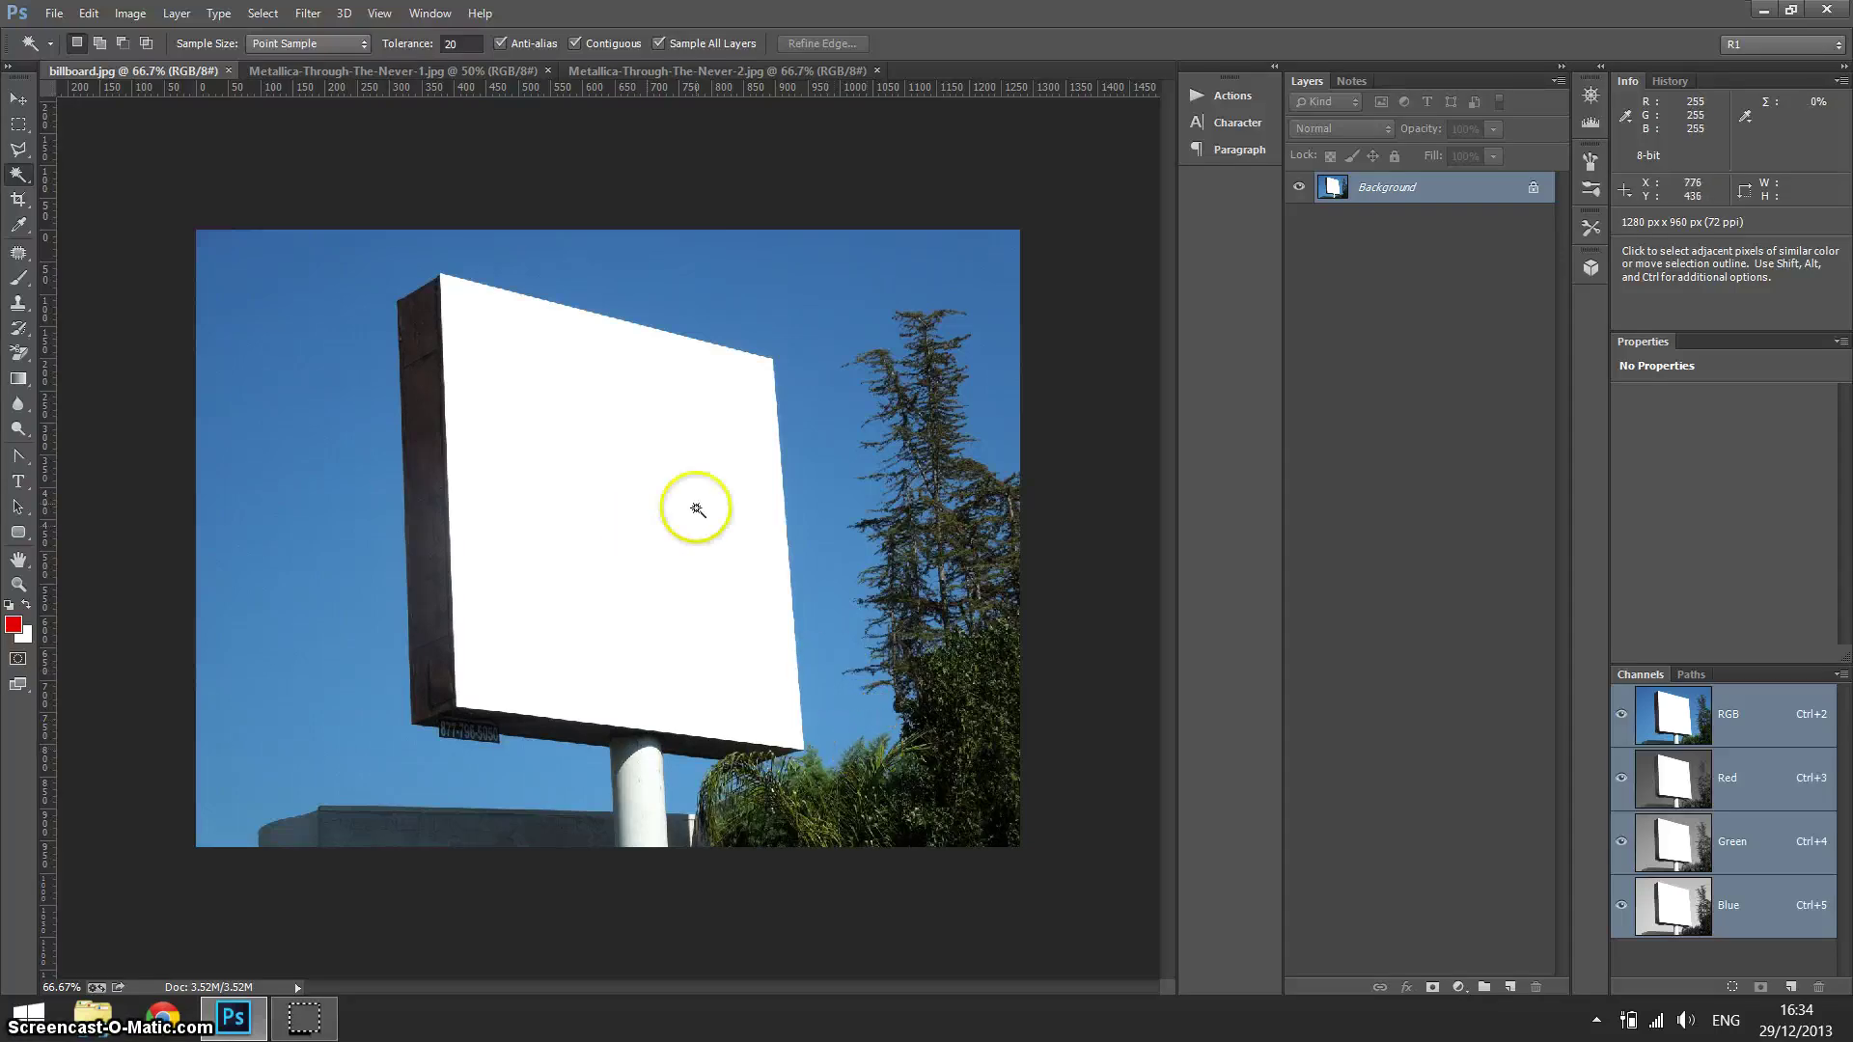
pyautogui.click(744, 469)
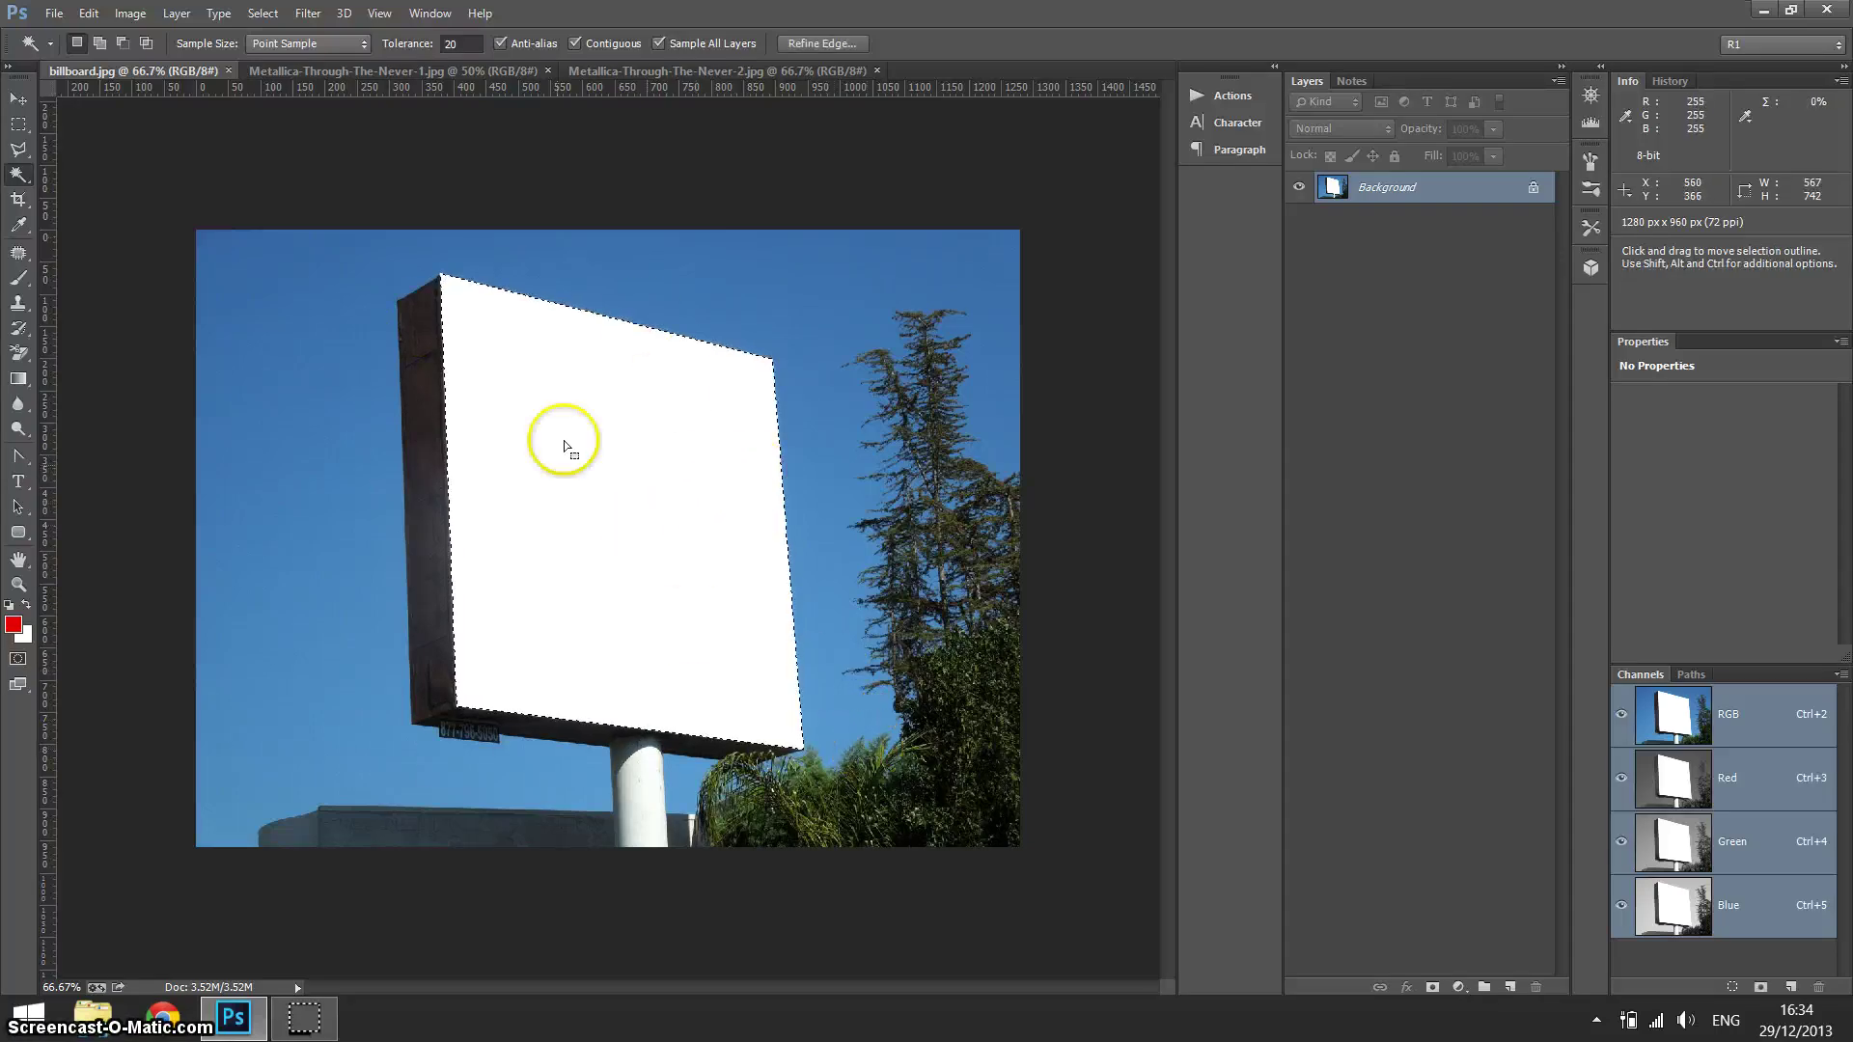
pyautogui.moveTo(728, 478)
pyautogui.mouseDown()
pyautogui.moveTo(473, 479)
pyautogui.moveTo(378, 409)
pyautogui.moveTo(752, 438)
pyautogui.moveTo(777, 480)
pyautogui.moveTo(727, 884)
pyautogui.moveTo(762, 711)
pyautogui.moveTo(773, 446)
pyautogui.moveTo(747, 482)
pyautogui.mouseUp()
pyautogui.hotkey('ctrl', 'd')
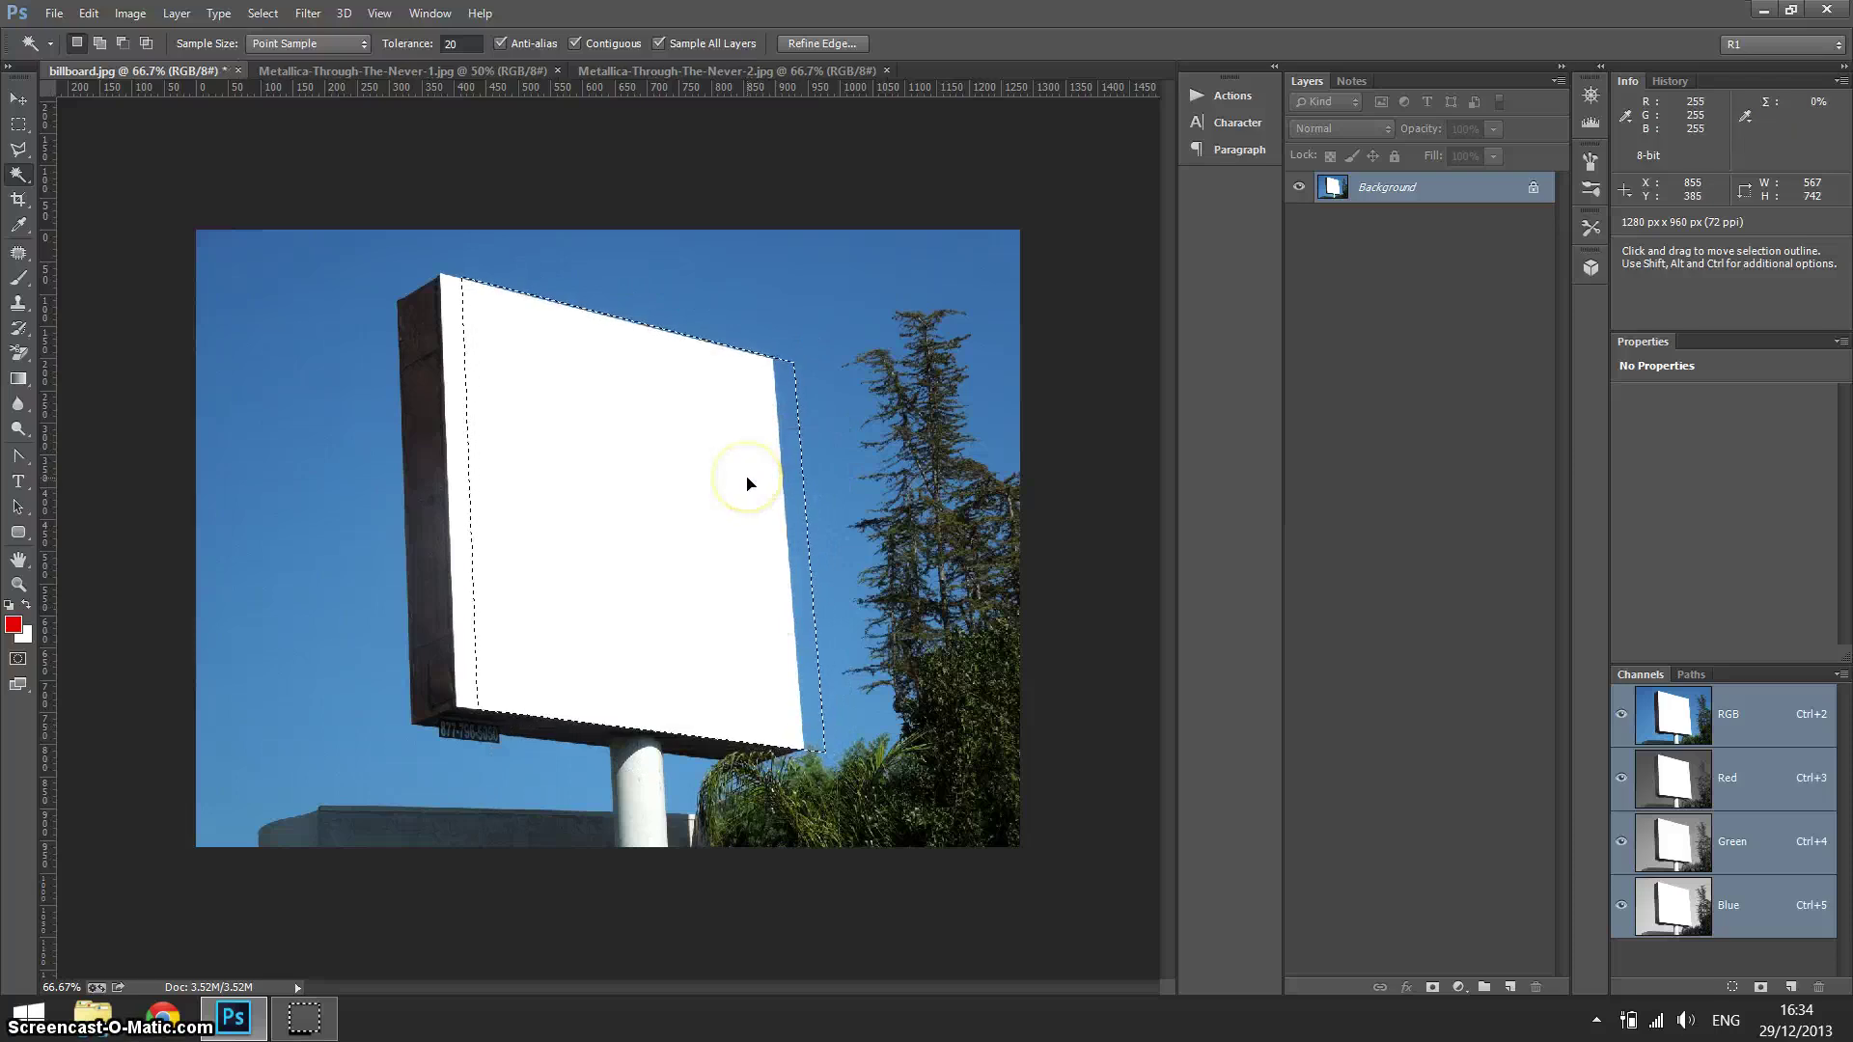
# - Copy the whole Metallica-Through-The-Never-1.jpg image, close that file and paste the copy into billboard.jpg
pyautogui.click(480, 70)
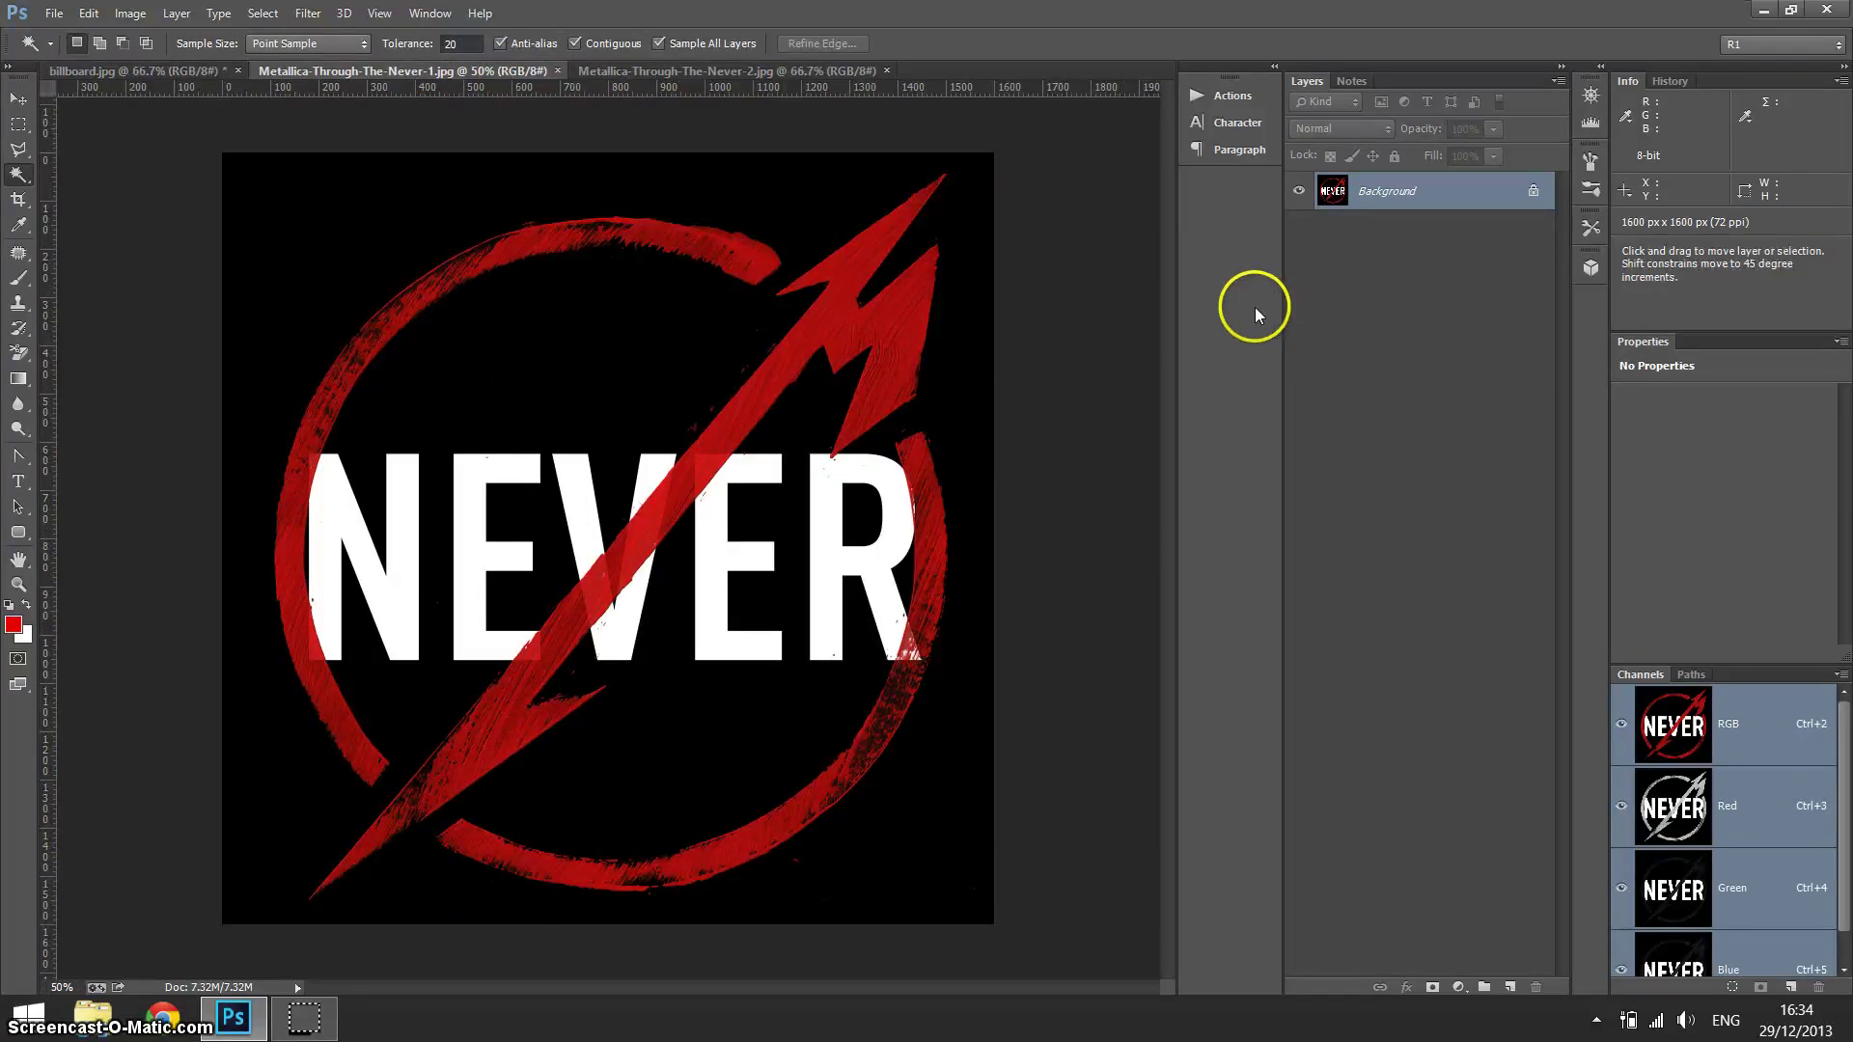
pyautogui.hotkey('ctrl', 'a')
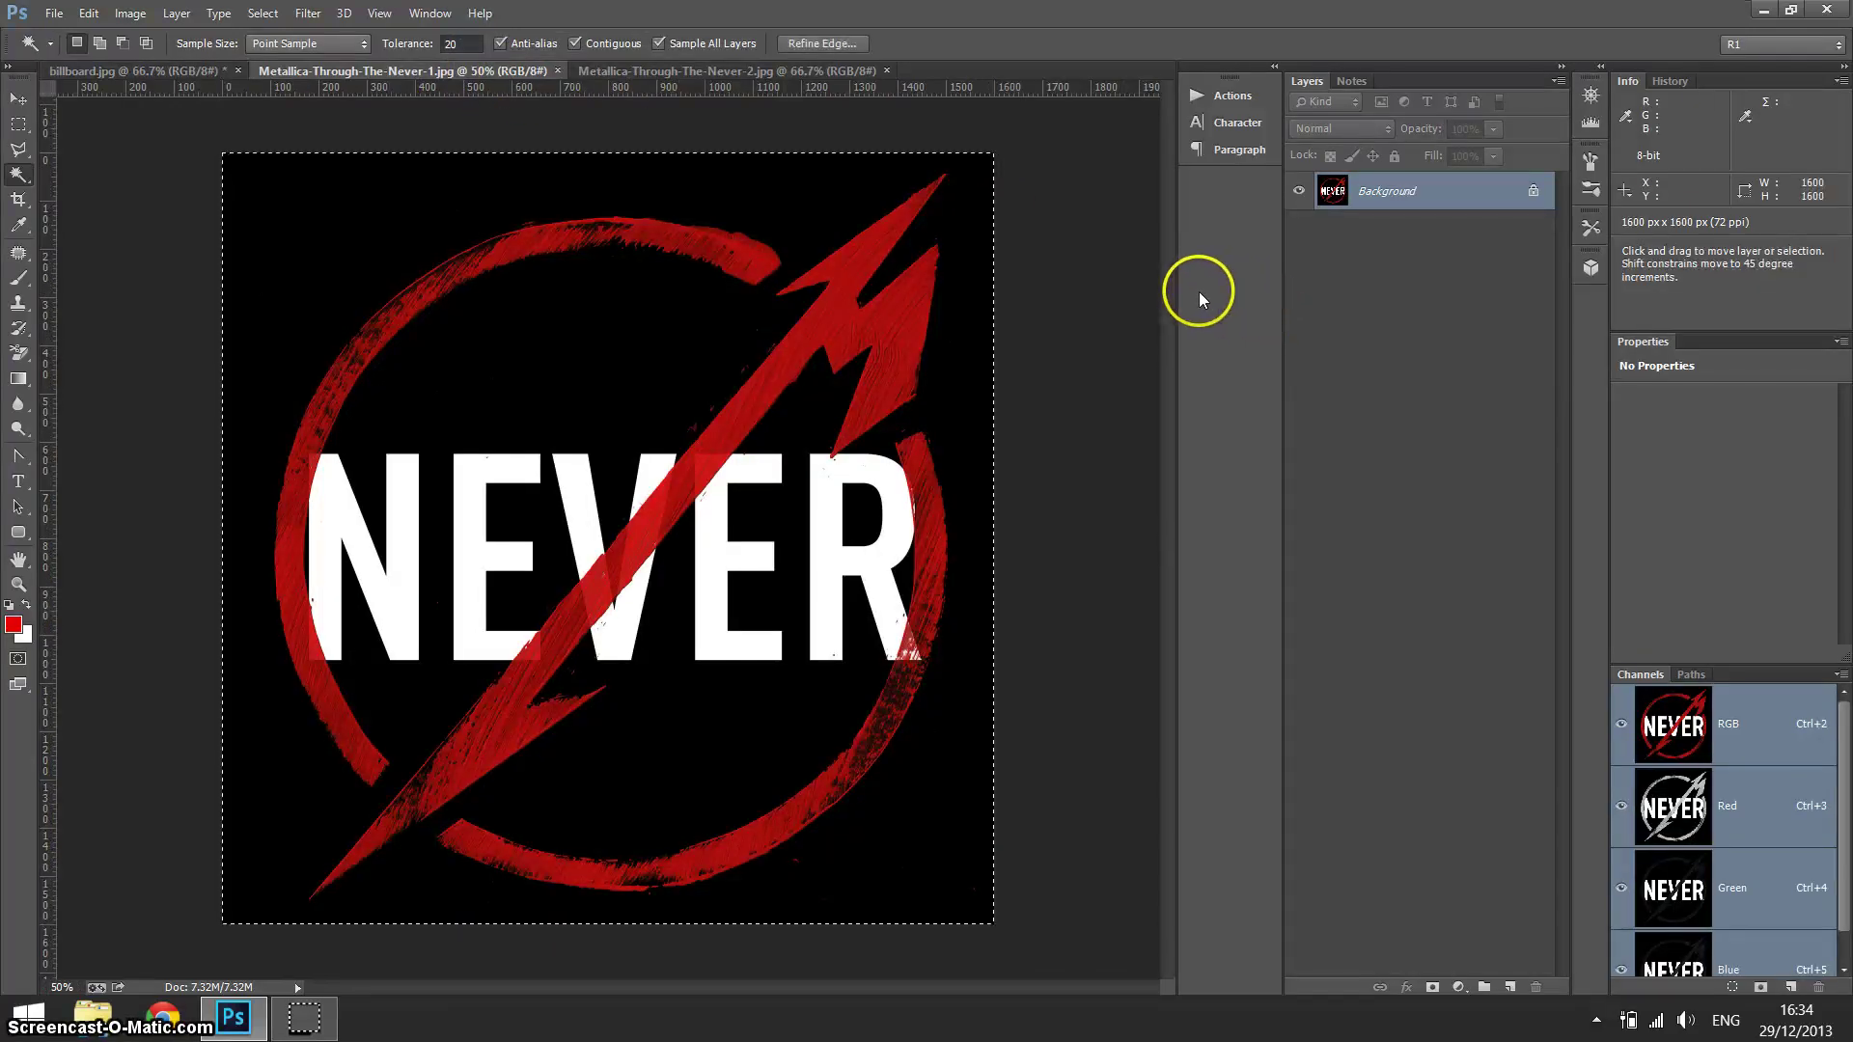
pyautogui.hotkey('ctrl', 'c')
pyautogui.hotkey('ctrl', 'w')
pyautogui.hotkey('ctrl', 'v')
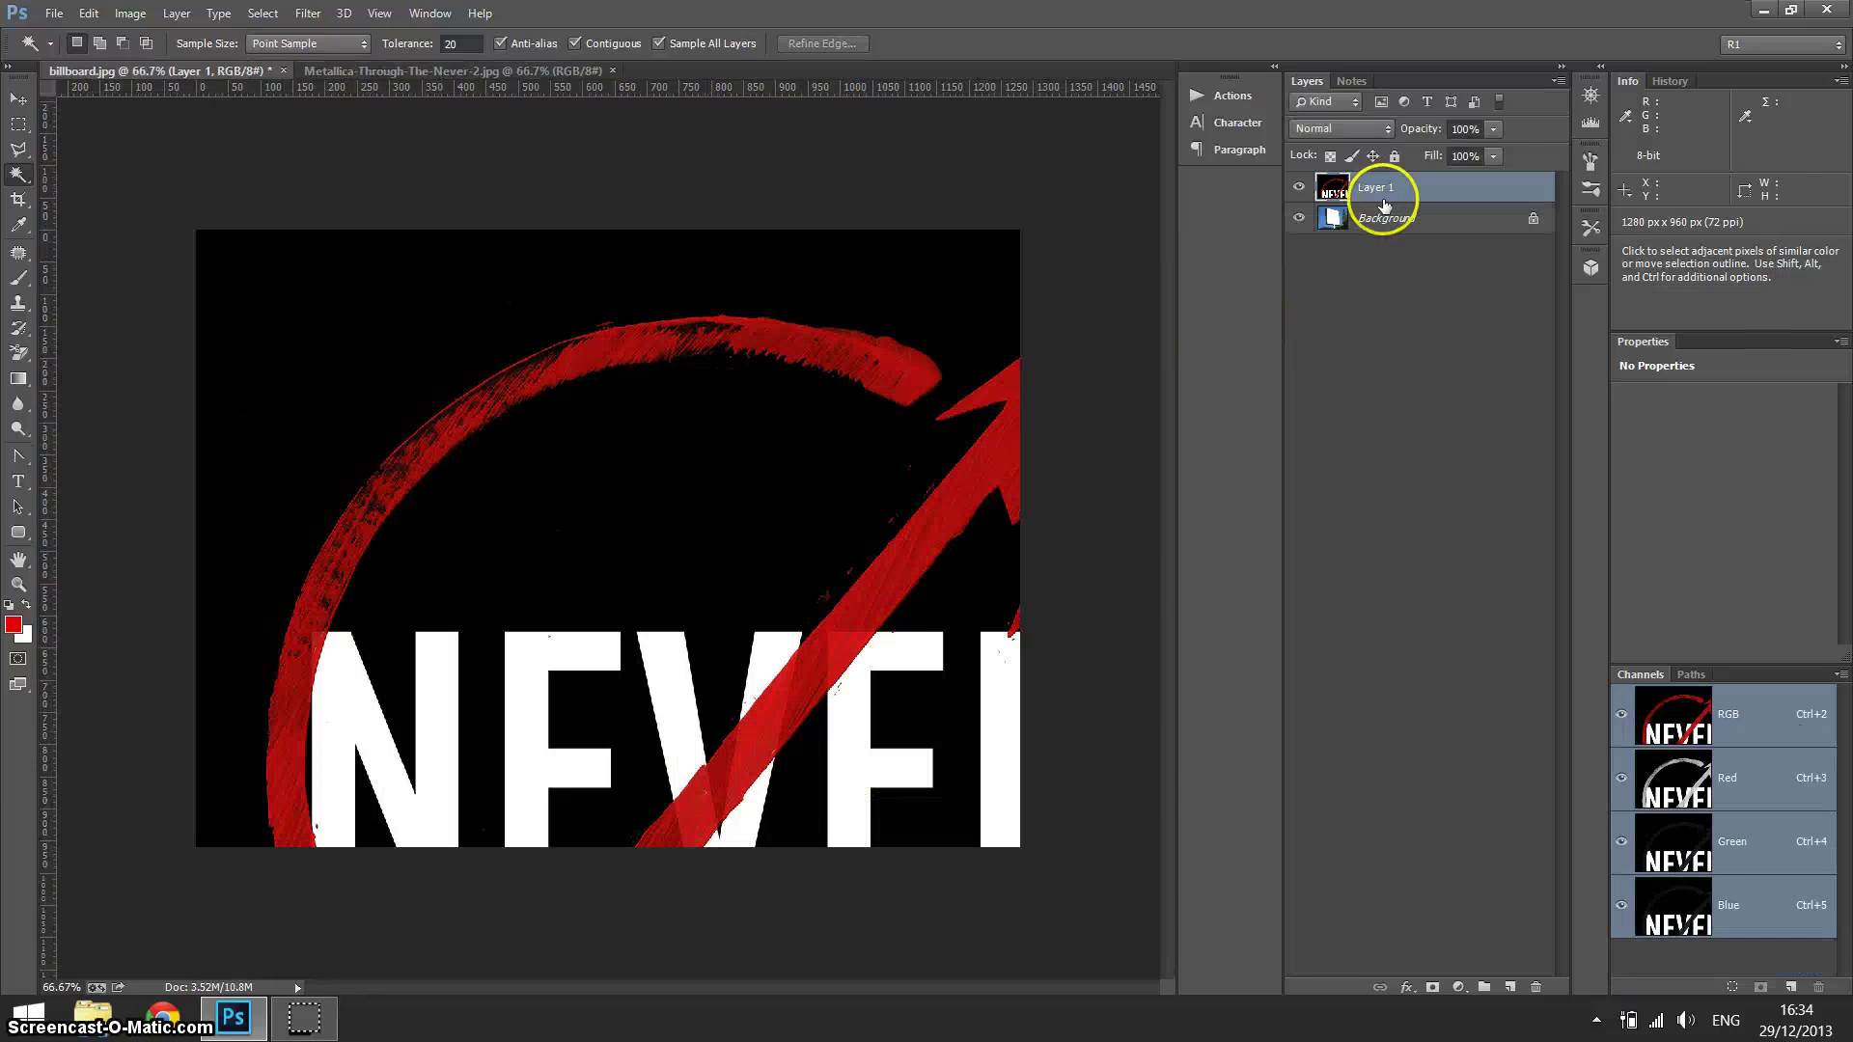
# - Convert the pasted artwork layer to a Smart Object and set its opacity to 50%
pyautogui.rightClick(1384, 206)
pyautogui.click(1042, 290)
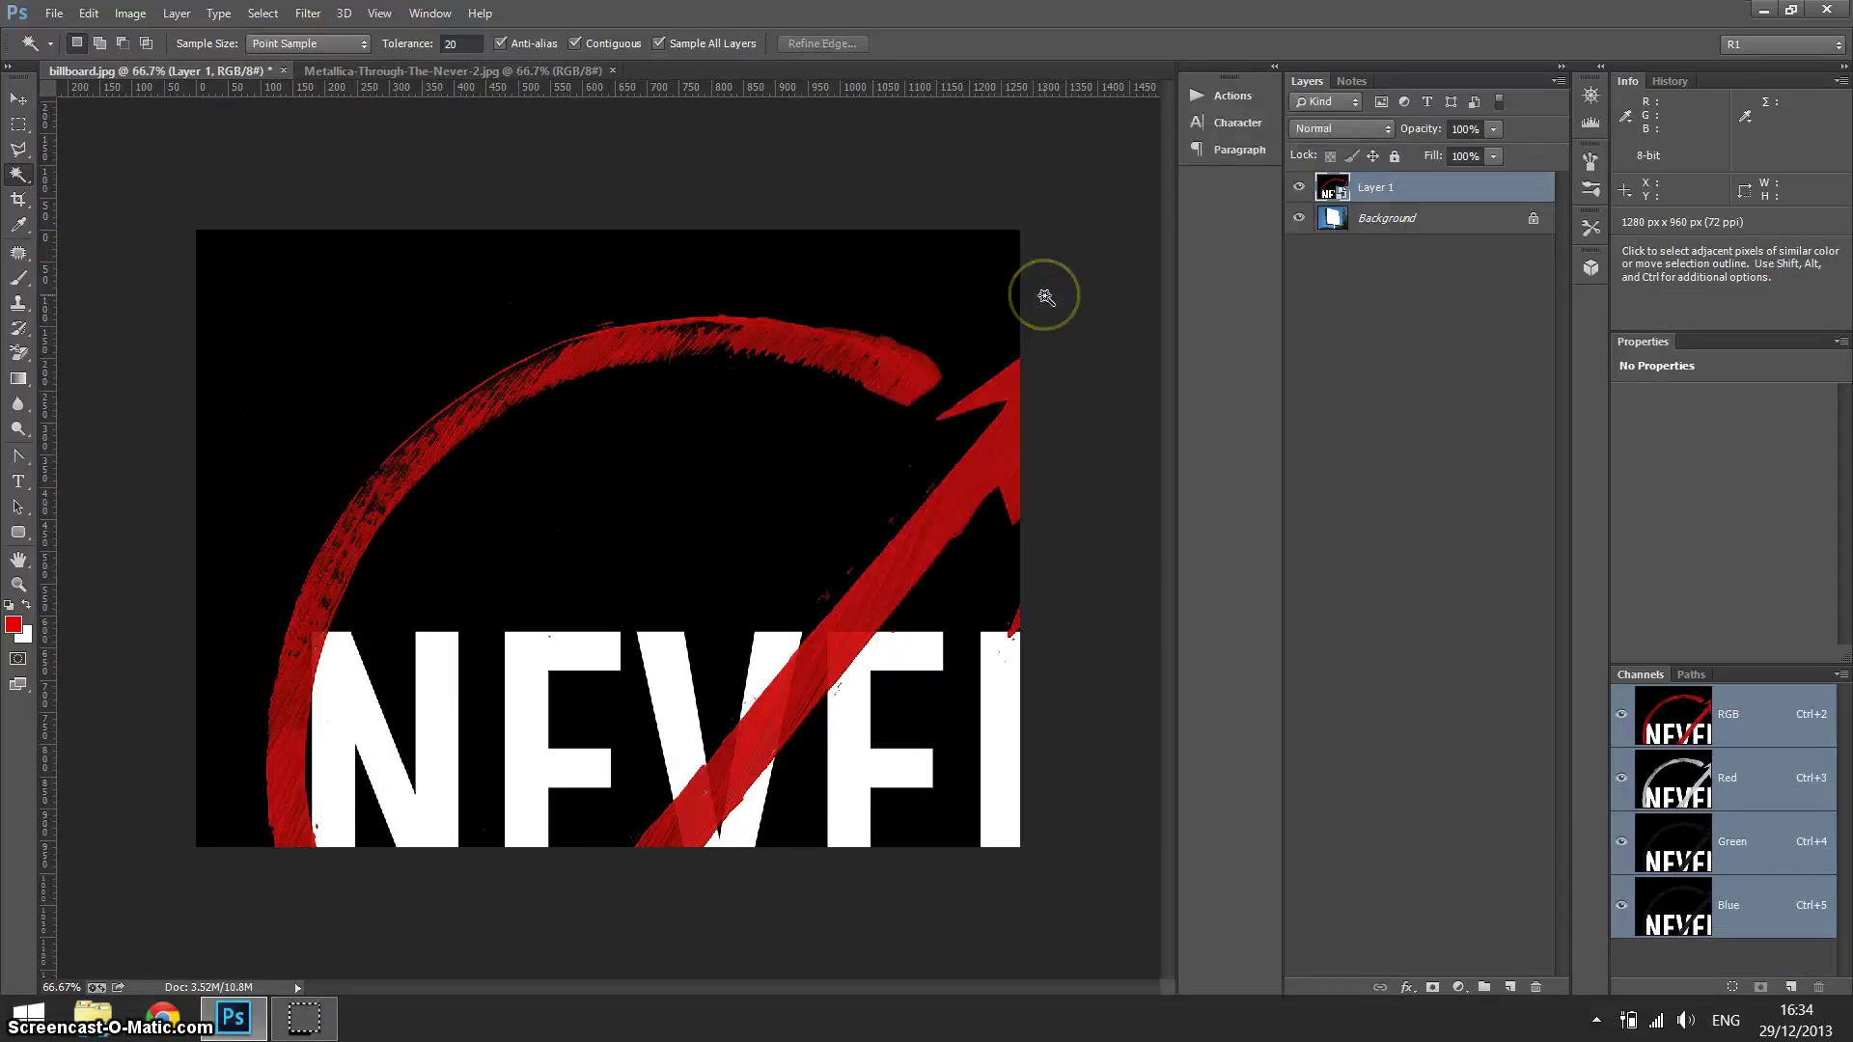
pyautogui.press('5')
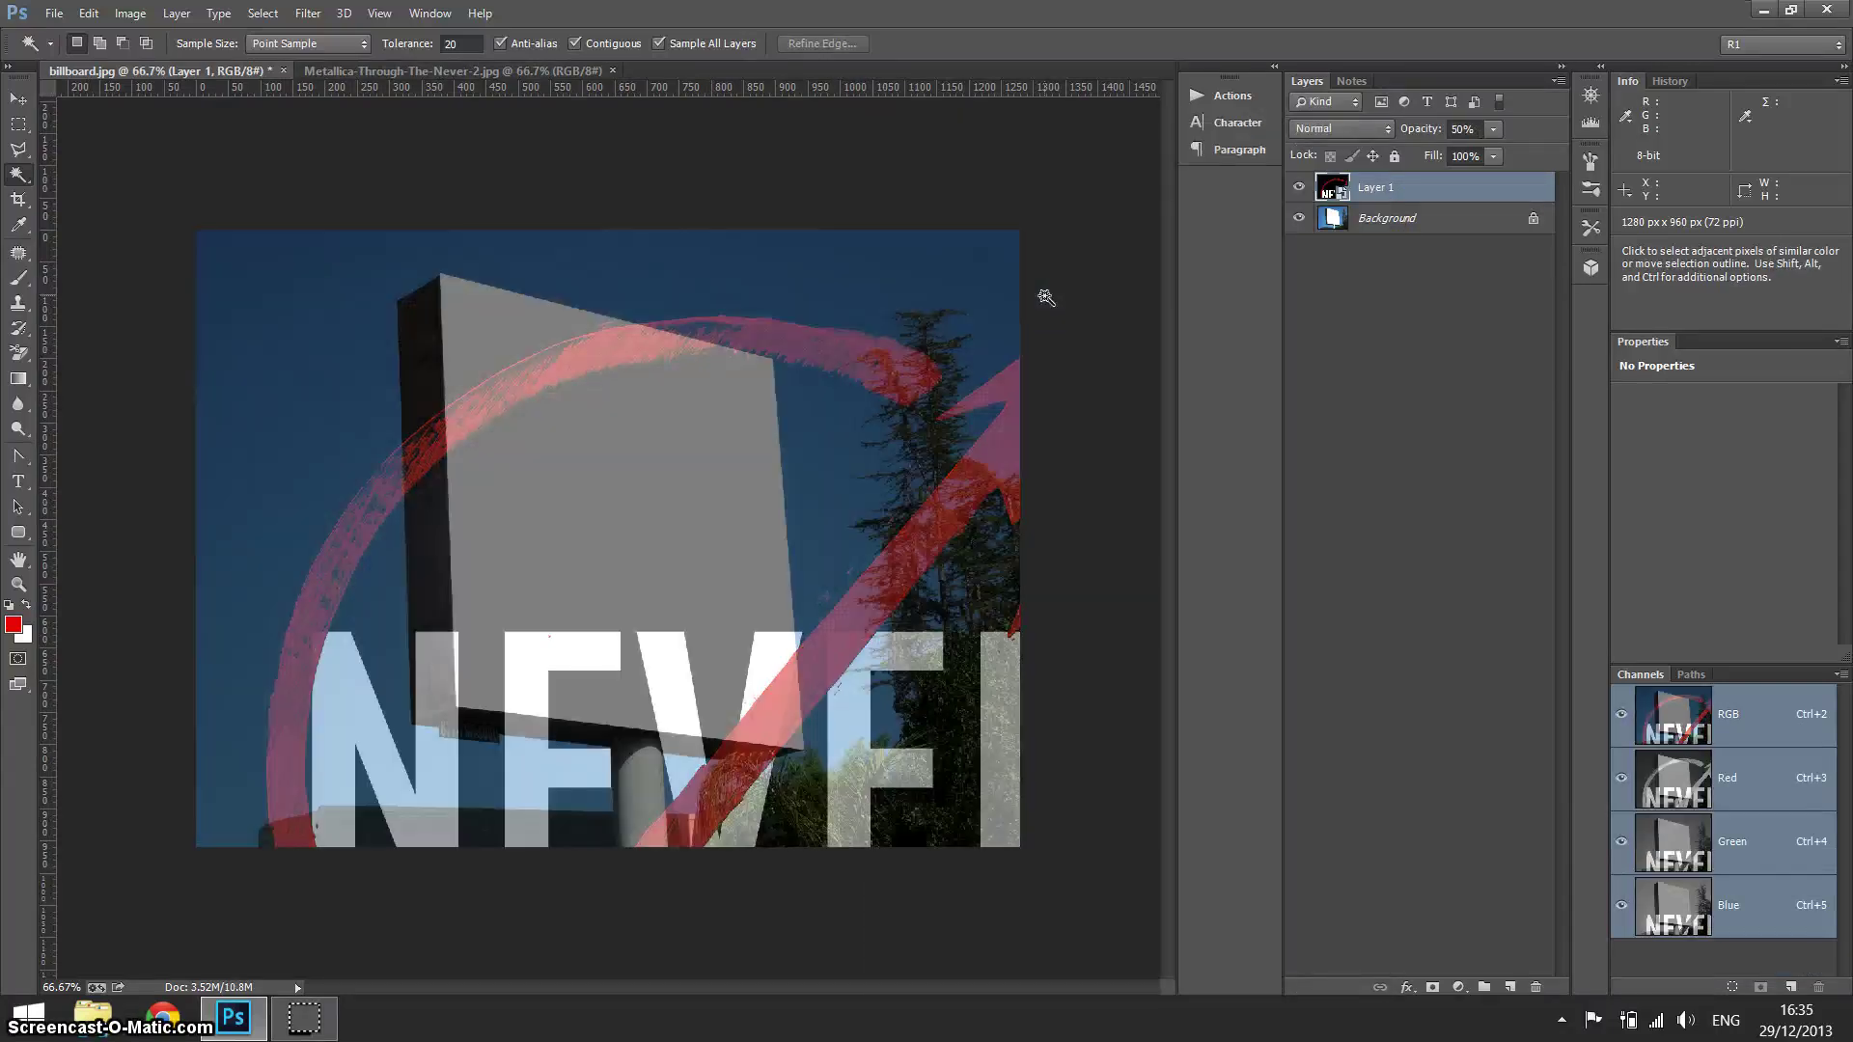
# - Free Transform the artwork layer, shrinking it onto the billboard and distorting its corners to roughly match the white panel
pyautogui.hotkey('ctrl', 't')
pyautogui.click(219, 187)
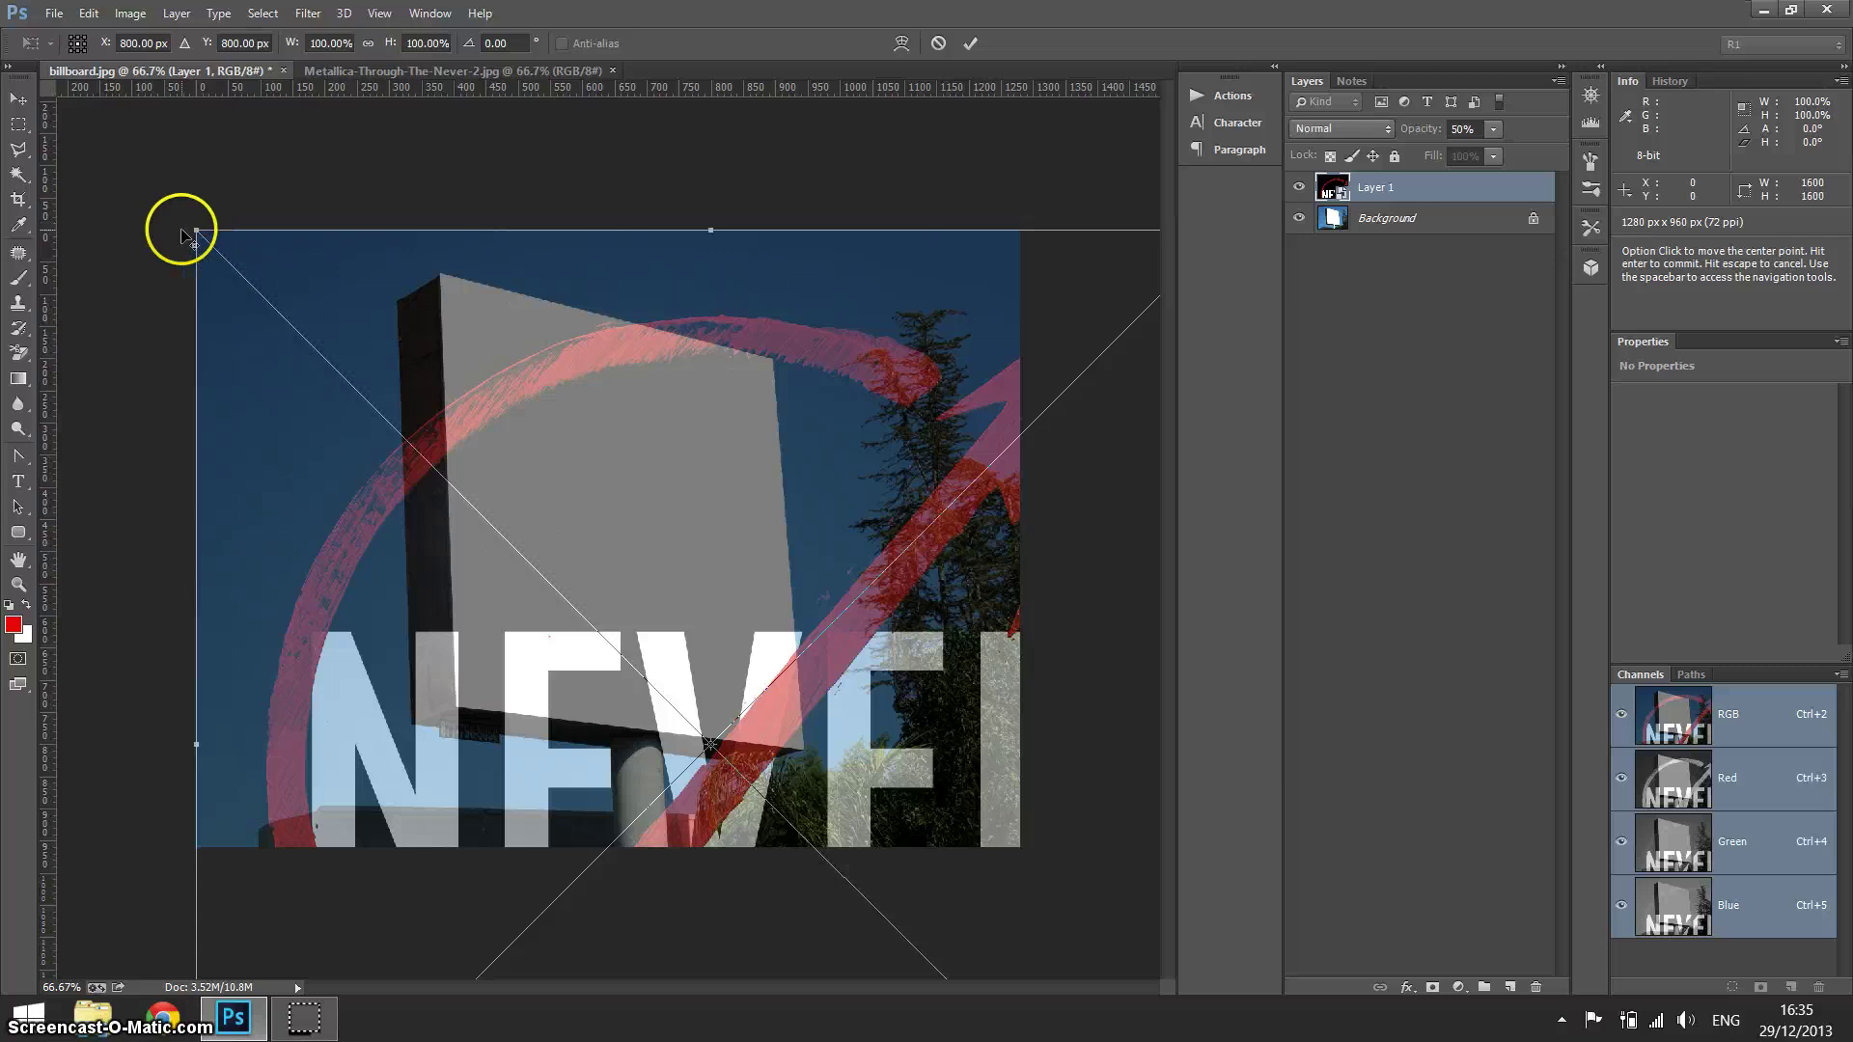
pyautogui.moveTo(193, 231); pyautogui.dragTo(608, 628)
pyautogui.moveTo(714, 738); pyautogui.dragTo(573, 472)
pyautogui.moveTo(608, 373); pyautogui.dragTo(772, 362)
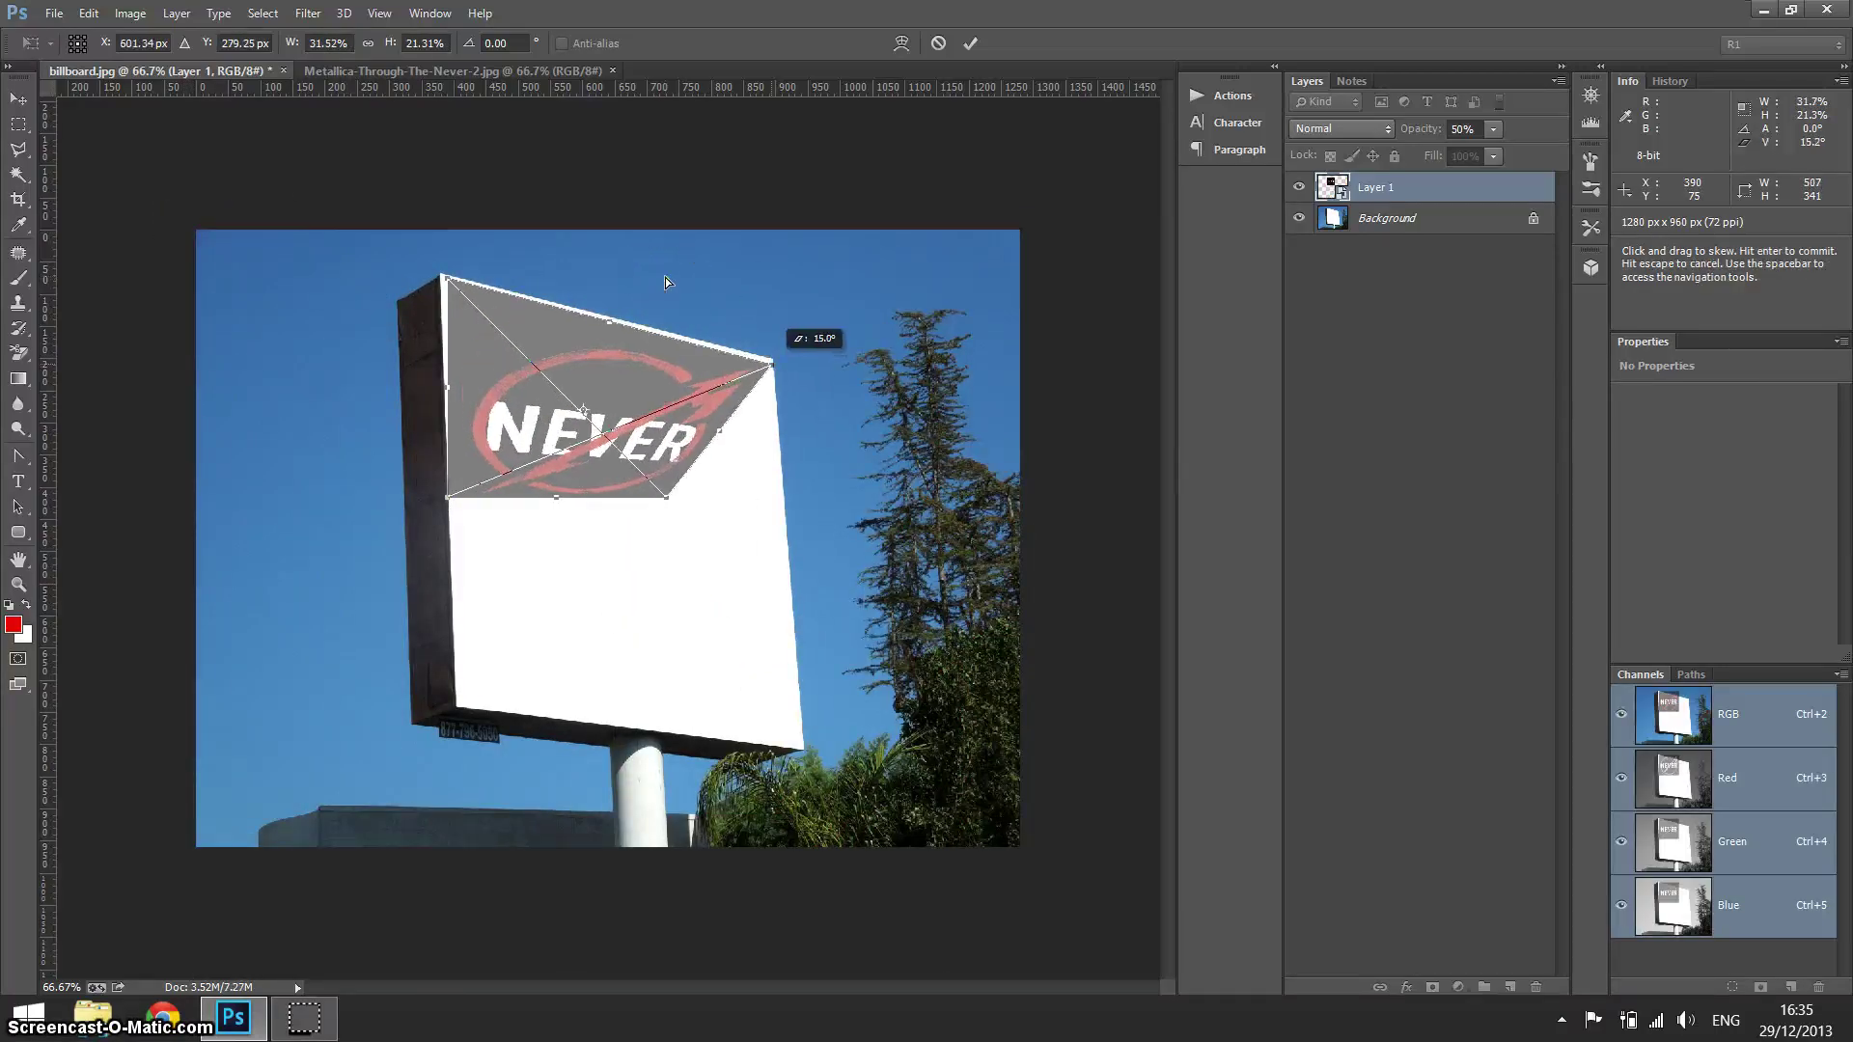
pyautogui.moveTo(664, 498); pyautogui.dragTo(799, 748)
pyautogui.moveTo(444, 496); pyautogui.dragTo(465, 695)
# - Align the artwork's lower-left and upper-right corners precisely with the matching corners of the white billboard panel
pyautogui.hotkey('ctrl', 'space')
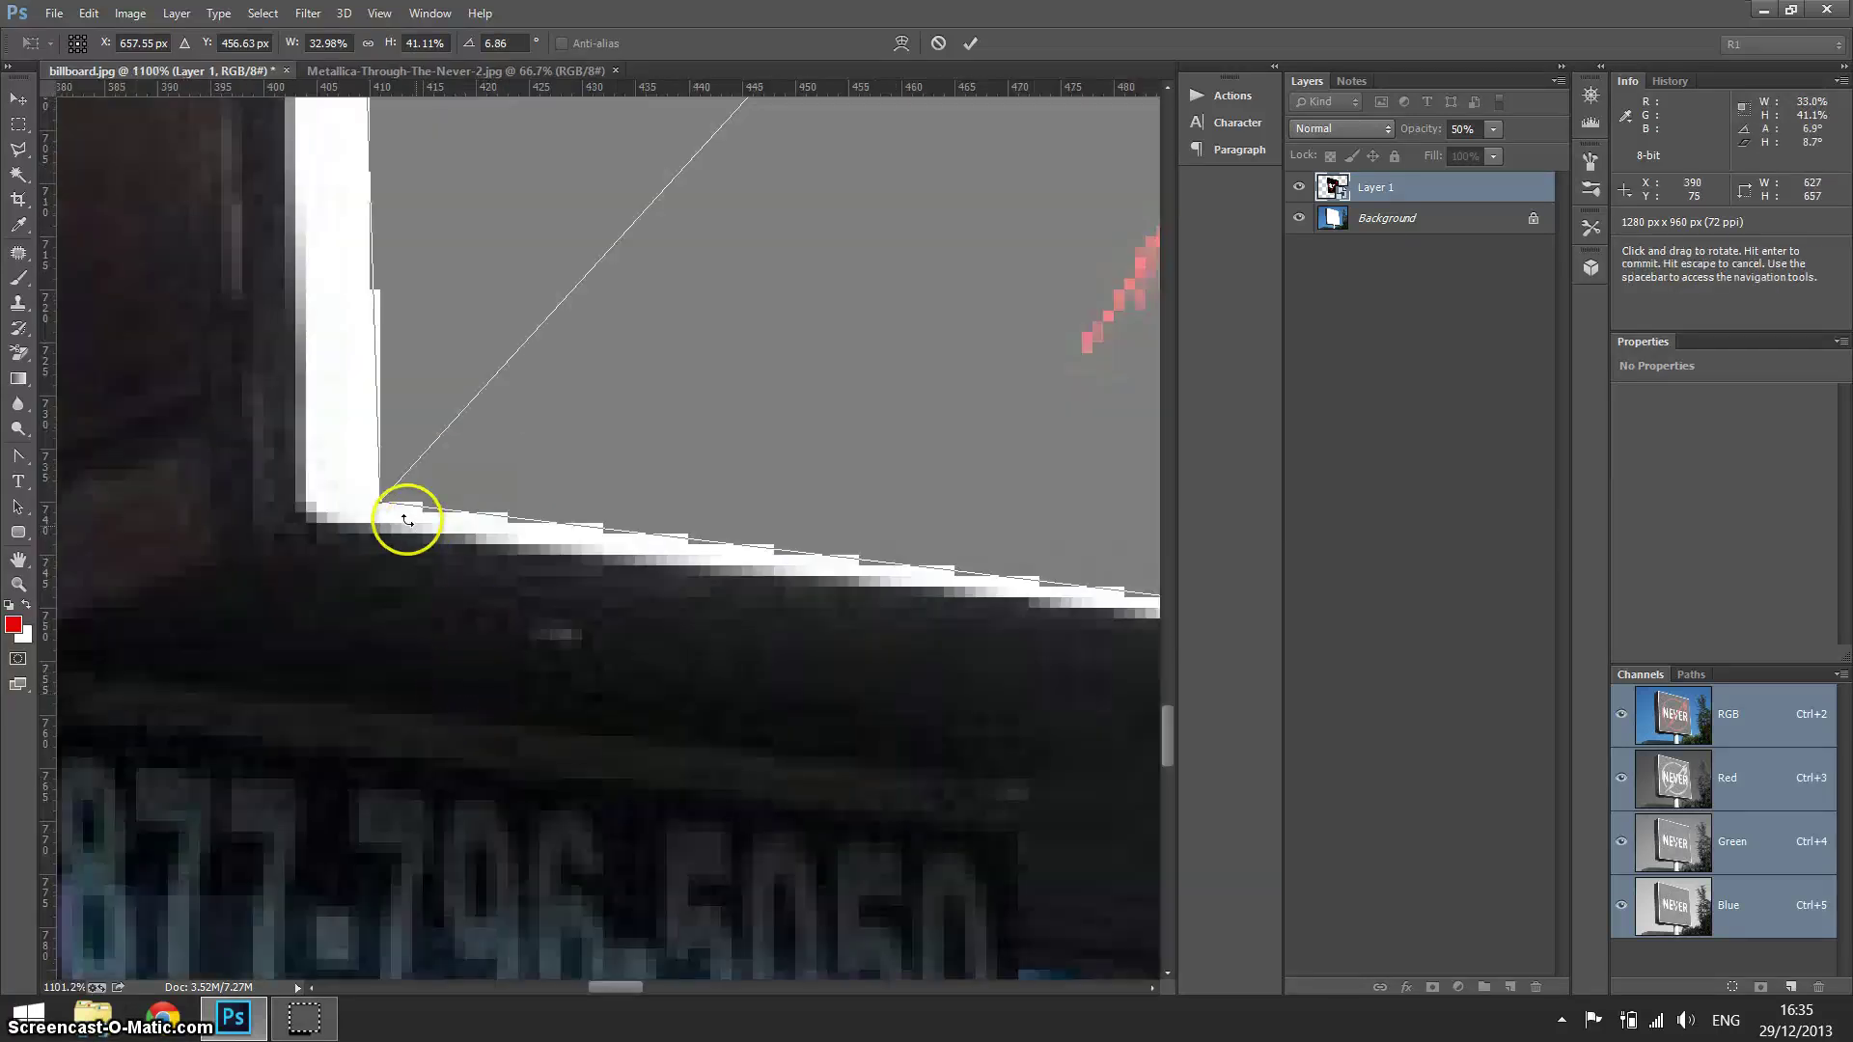
pyautogui.moveTo(378, 502); pyautogui.dragTo(298, 518)
pyautogui.hotkey('ctrl', '0')
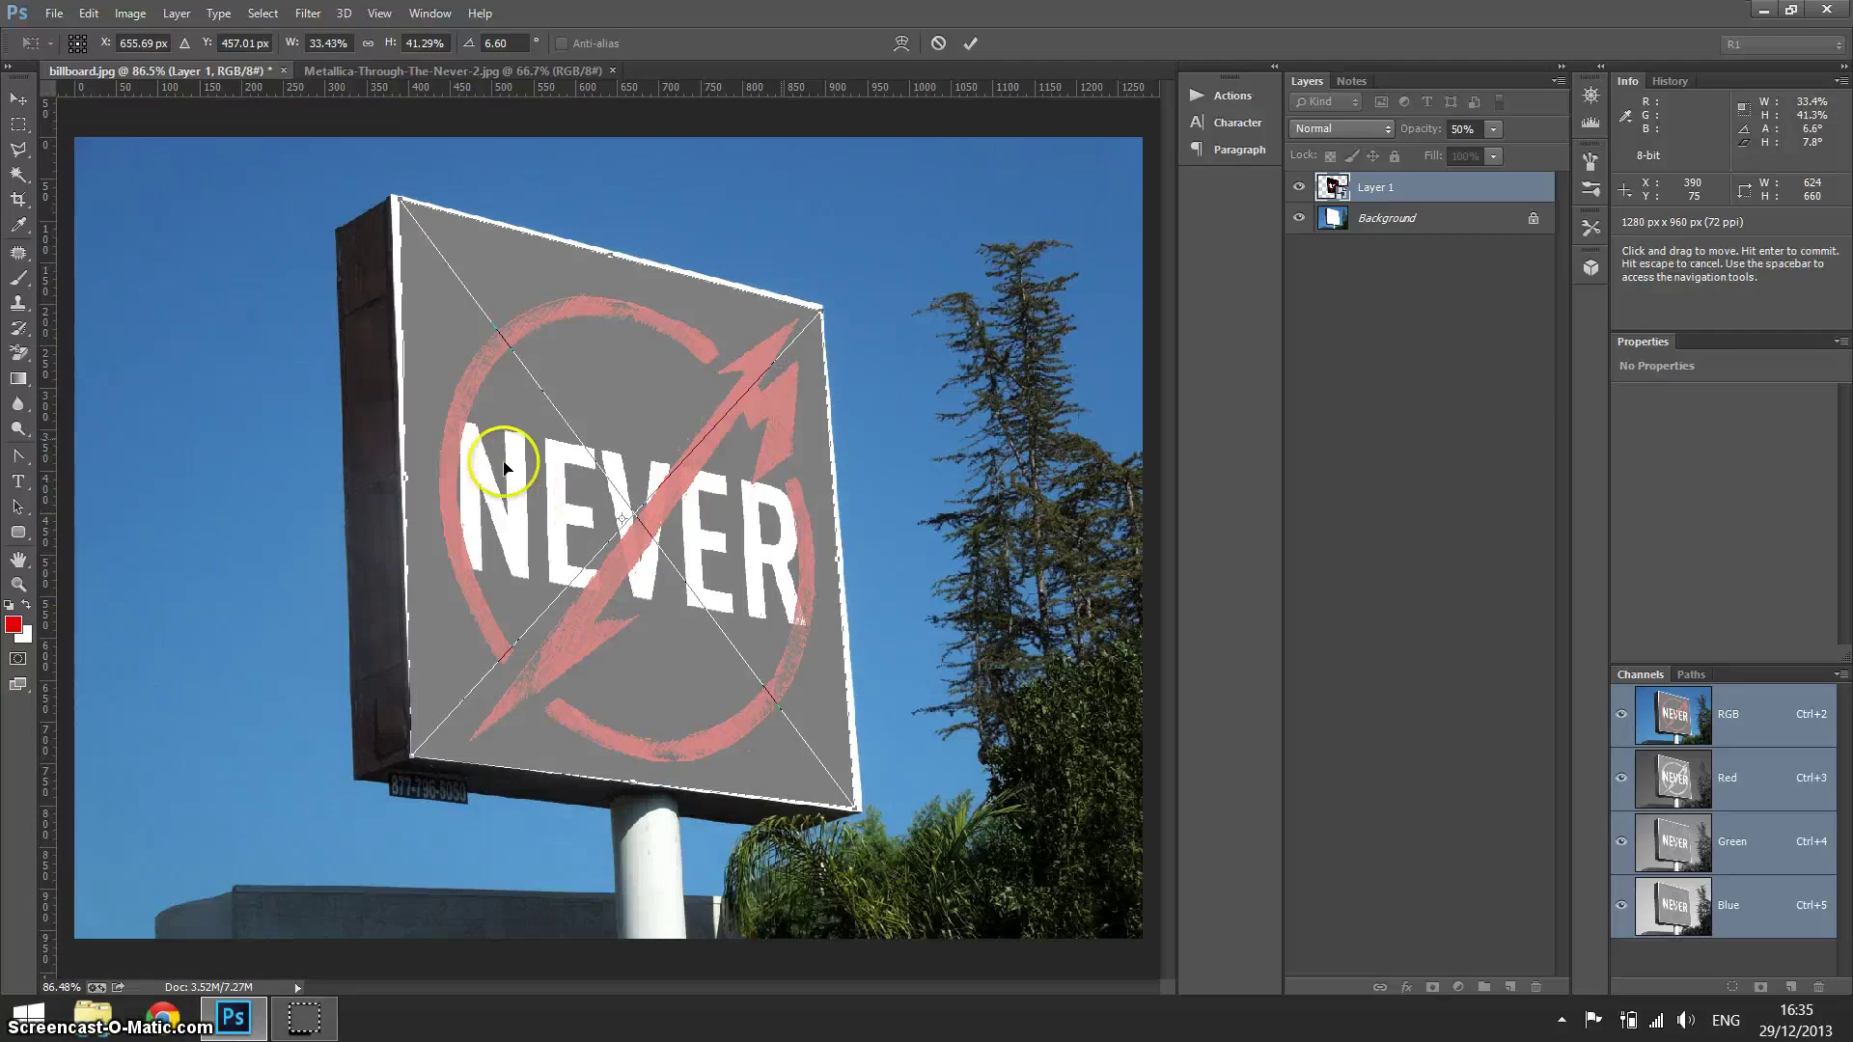
pyautogui.moveTo(810, 278); pyautogui.dragTo(848, 331)
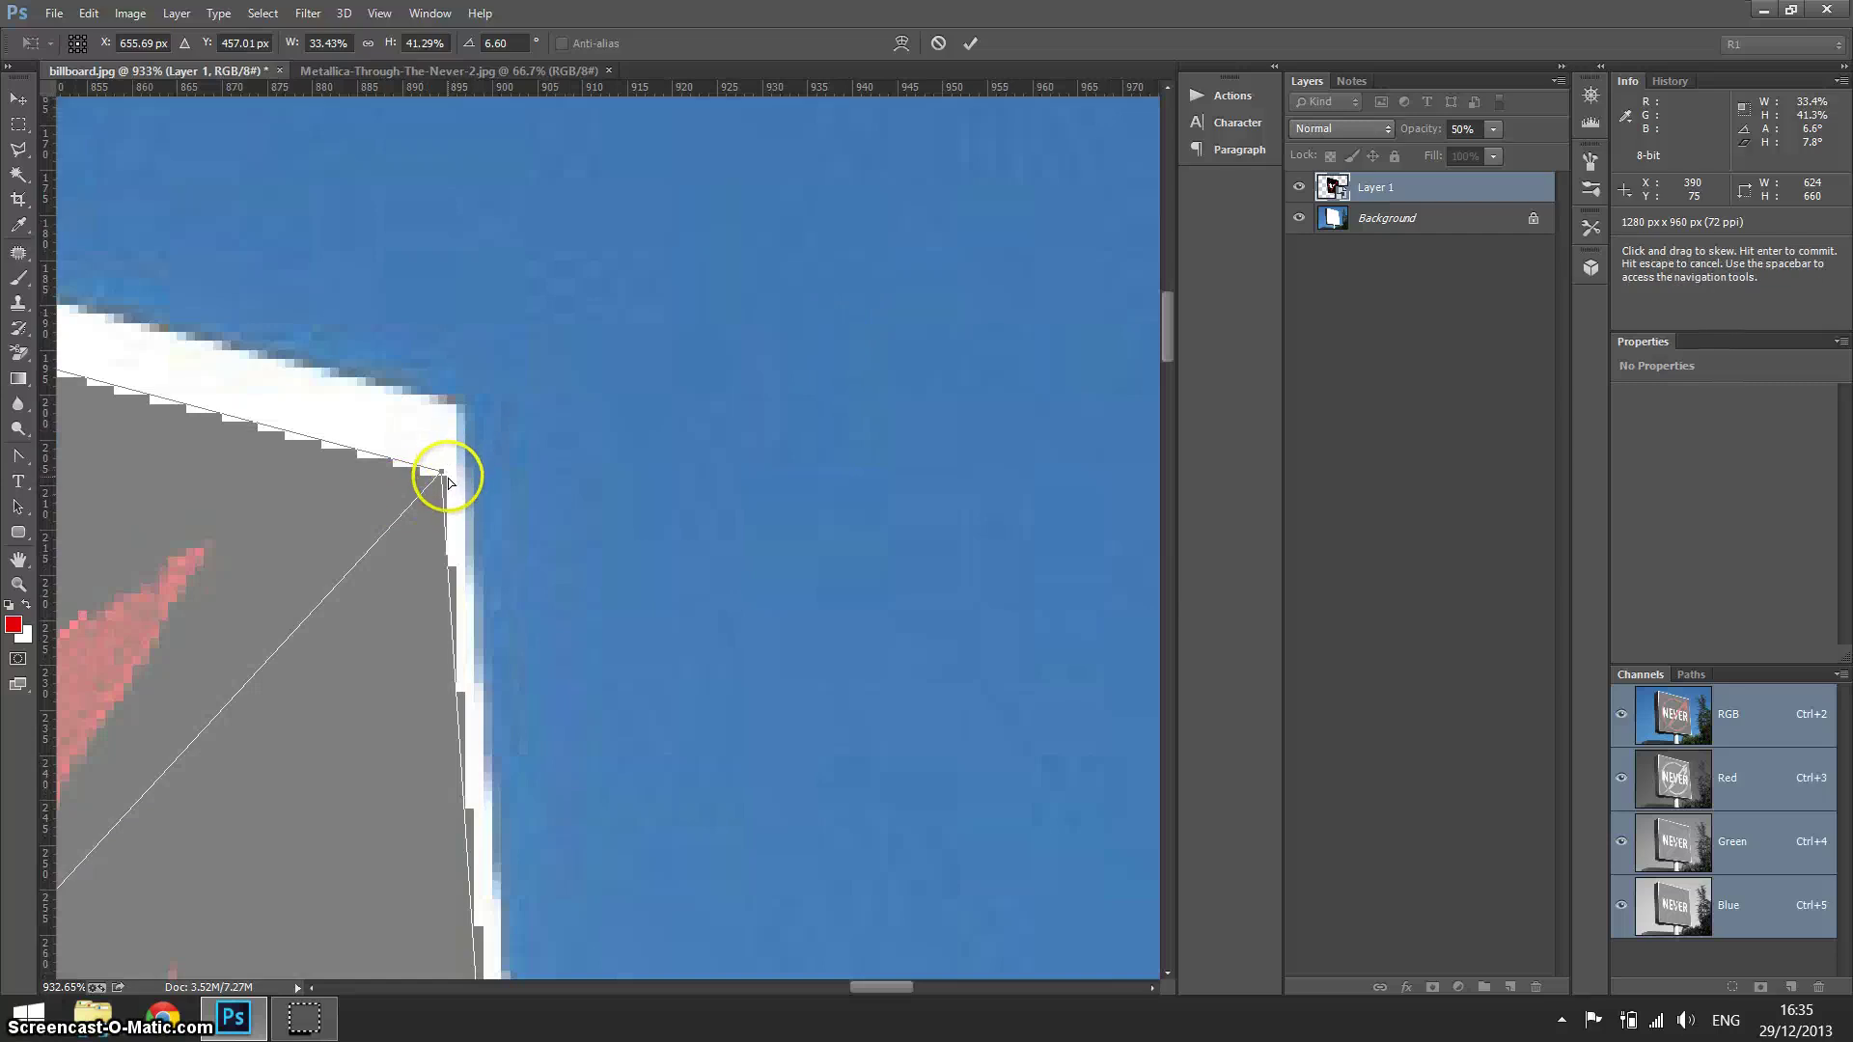
pyautogui.moveTo(439, 465); pyautogui.dragTo(439, 473)
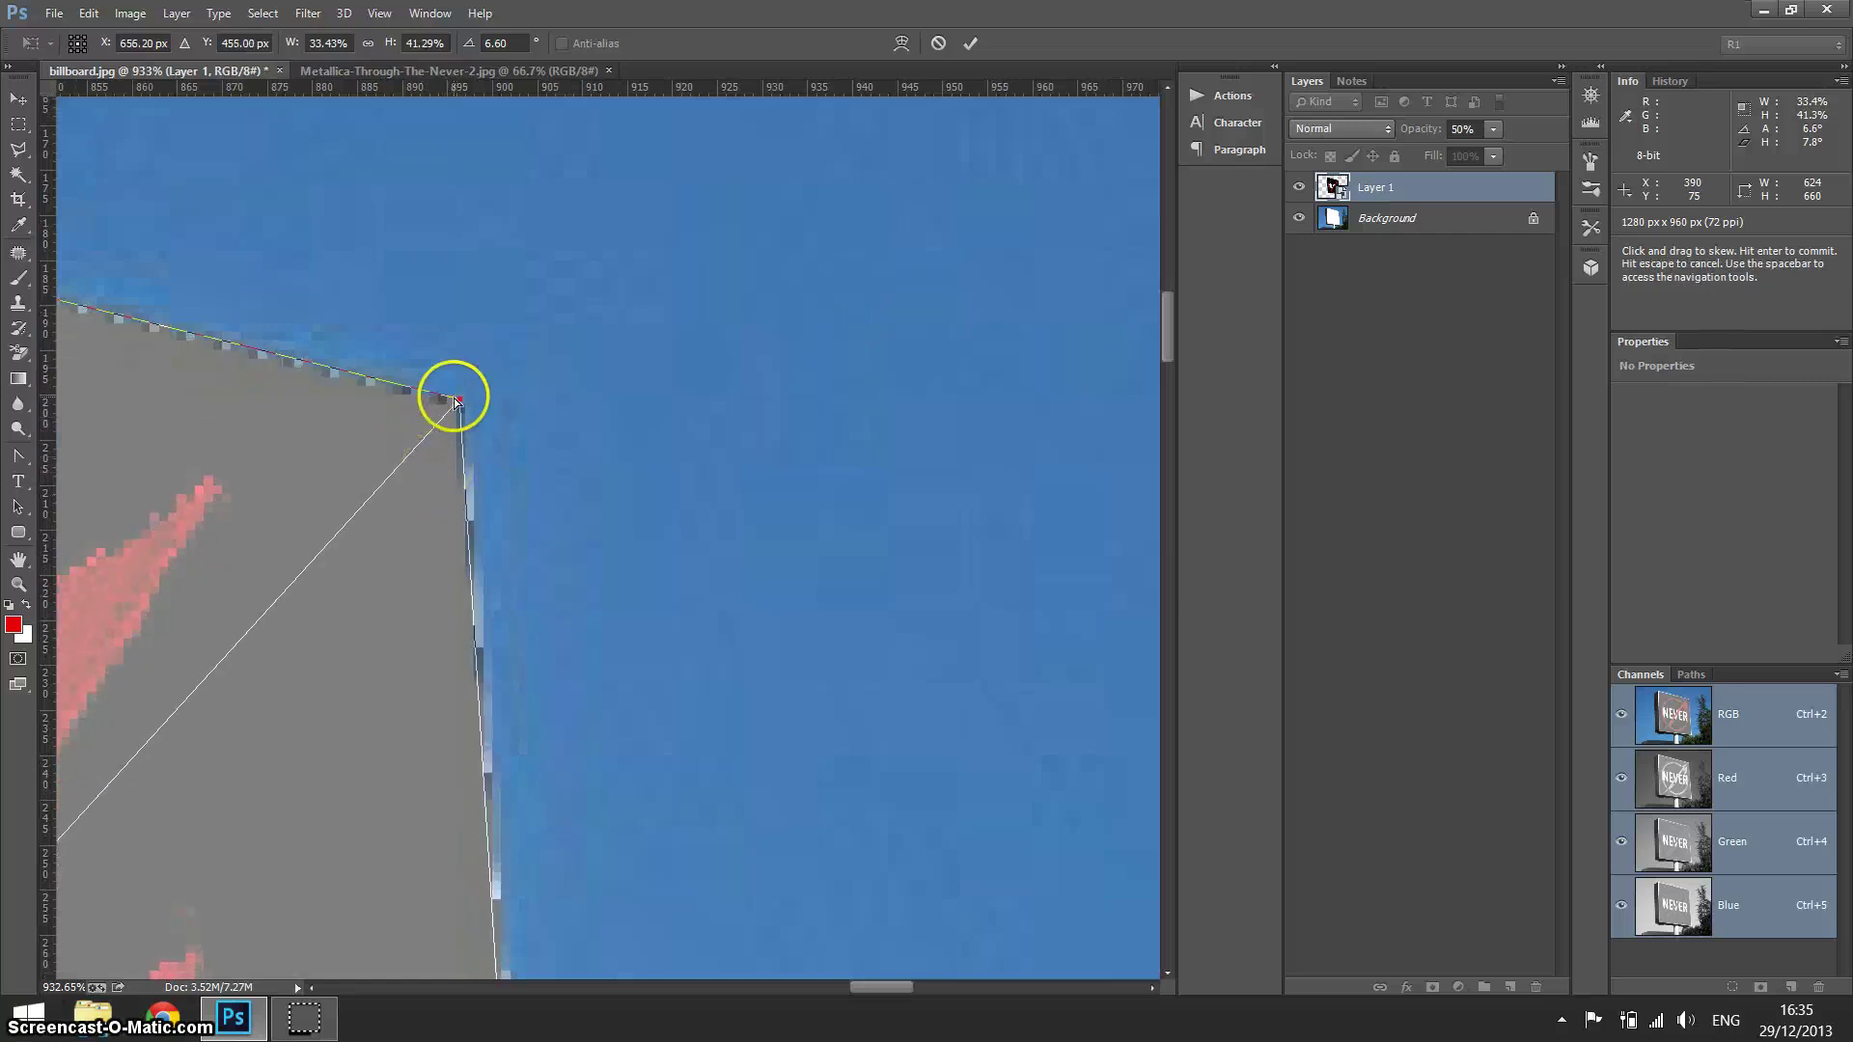
pyautogui.hotkey('ctrl', '0')
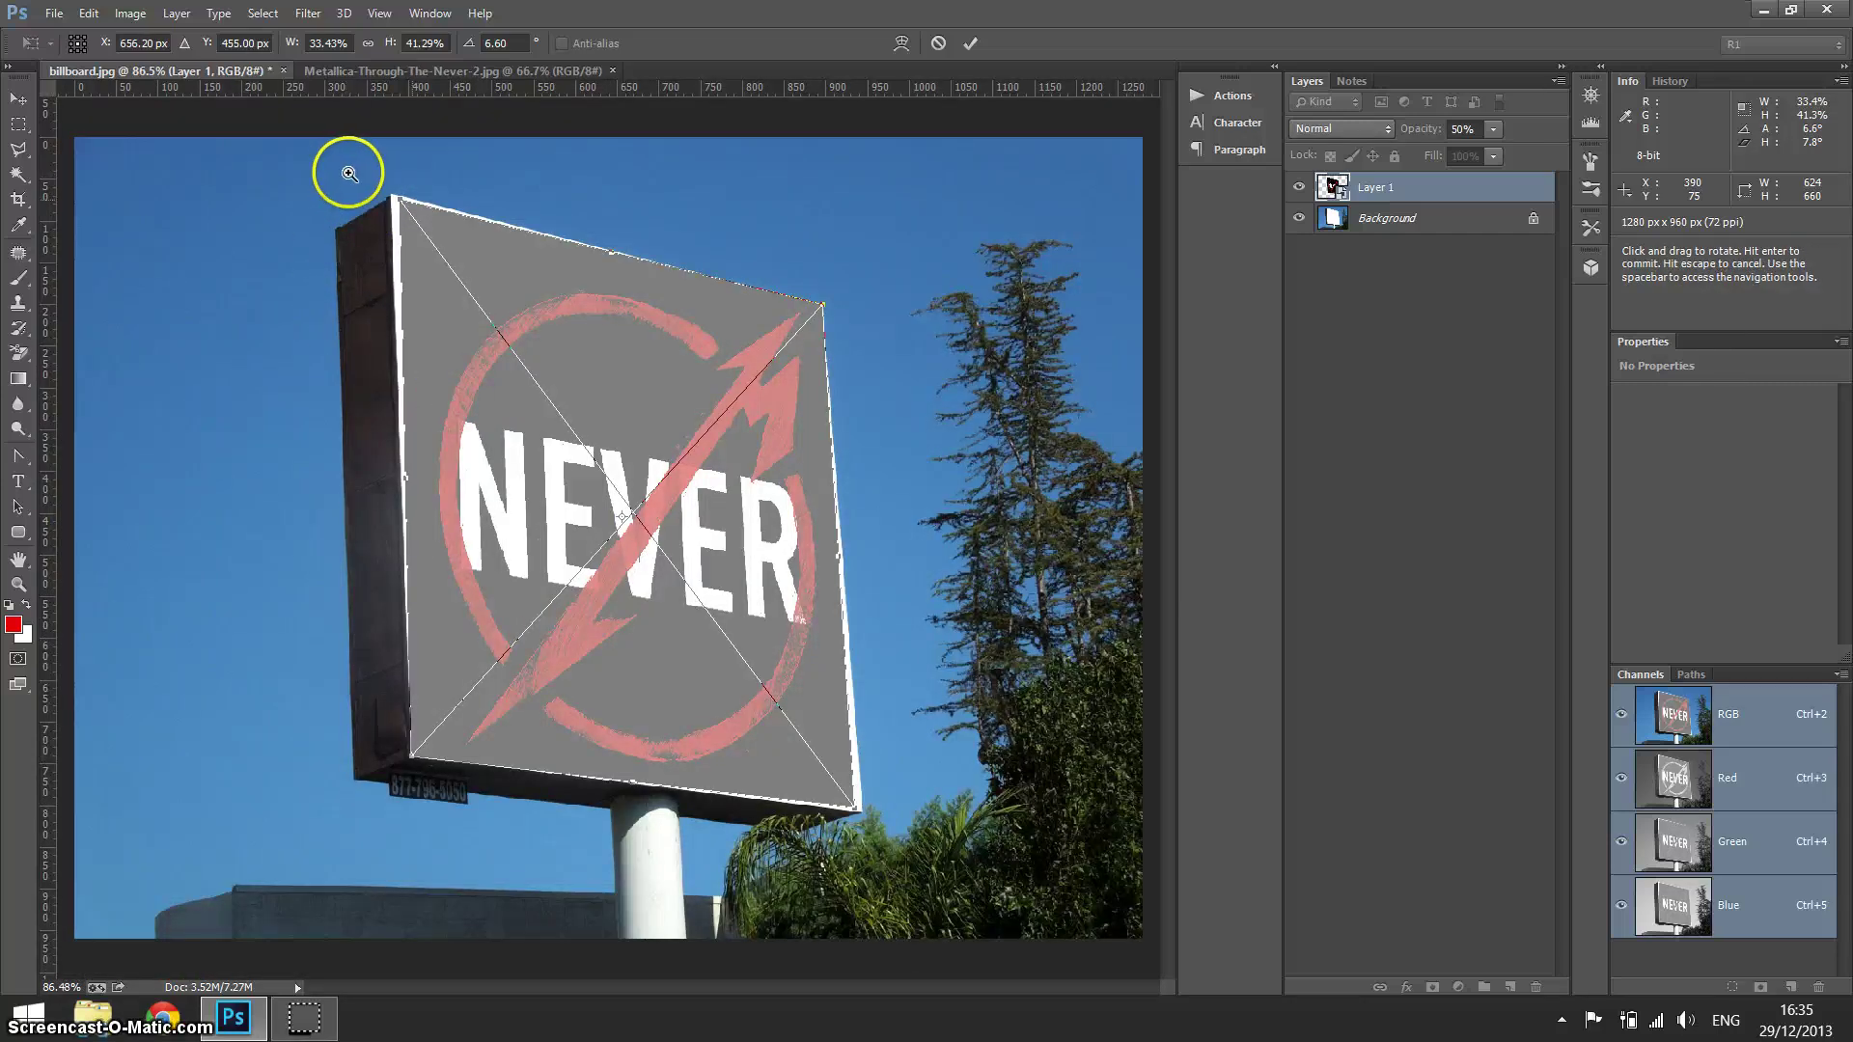
# - Align the artwork's upper-left and lower-right corners precisely with the billboard panel and apply the transform
pyautogui.moveTo(346, 173); pyautogui.dragTo(454, 242)
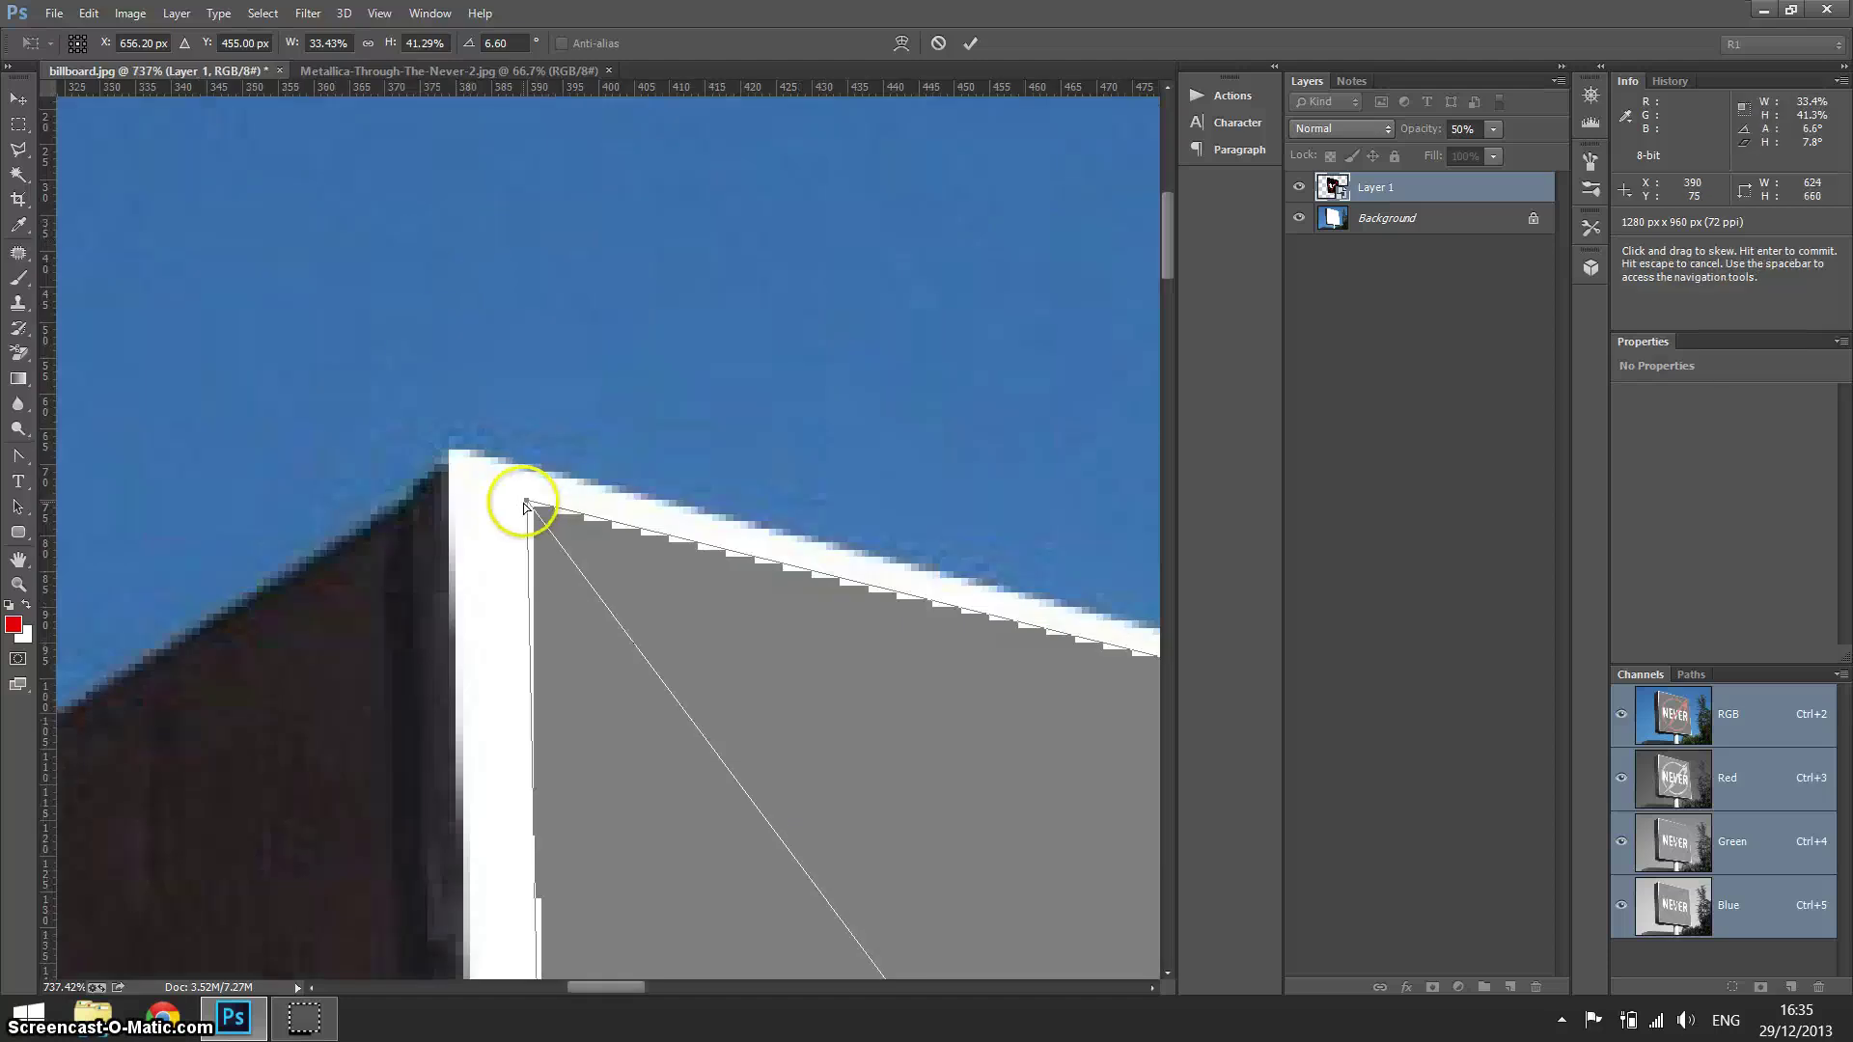
pyautogui.moveTo(523, 502); pyautogui.dragTo(434, 446)
pyautogui.hotkey('ctrl', '0')
pyautogui.moveTo(839, 769); pyautogui.dragTo(910, 848)
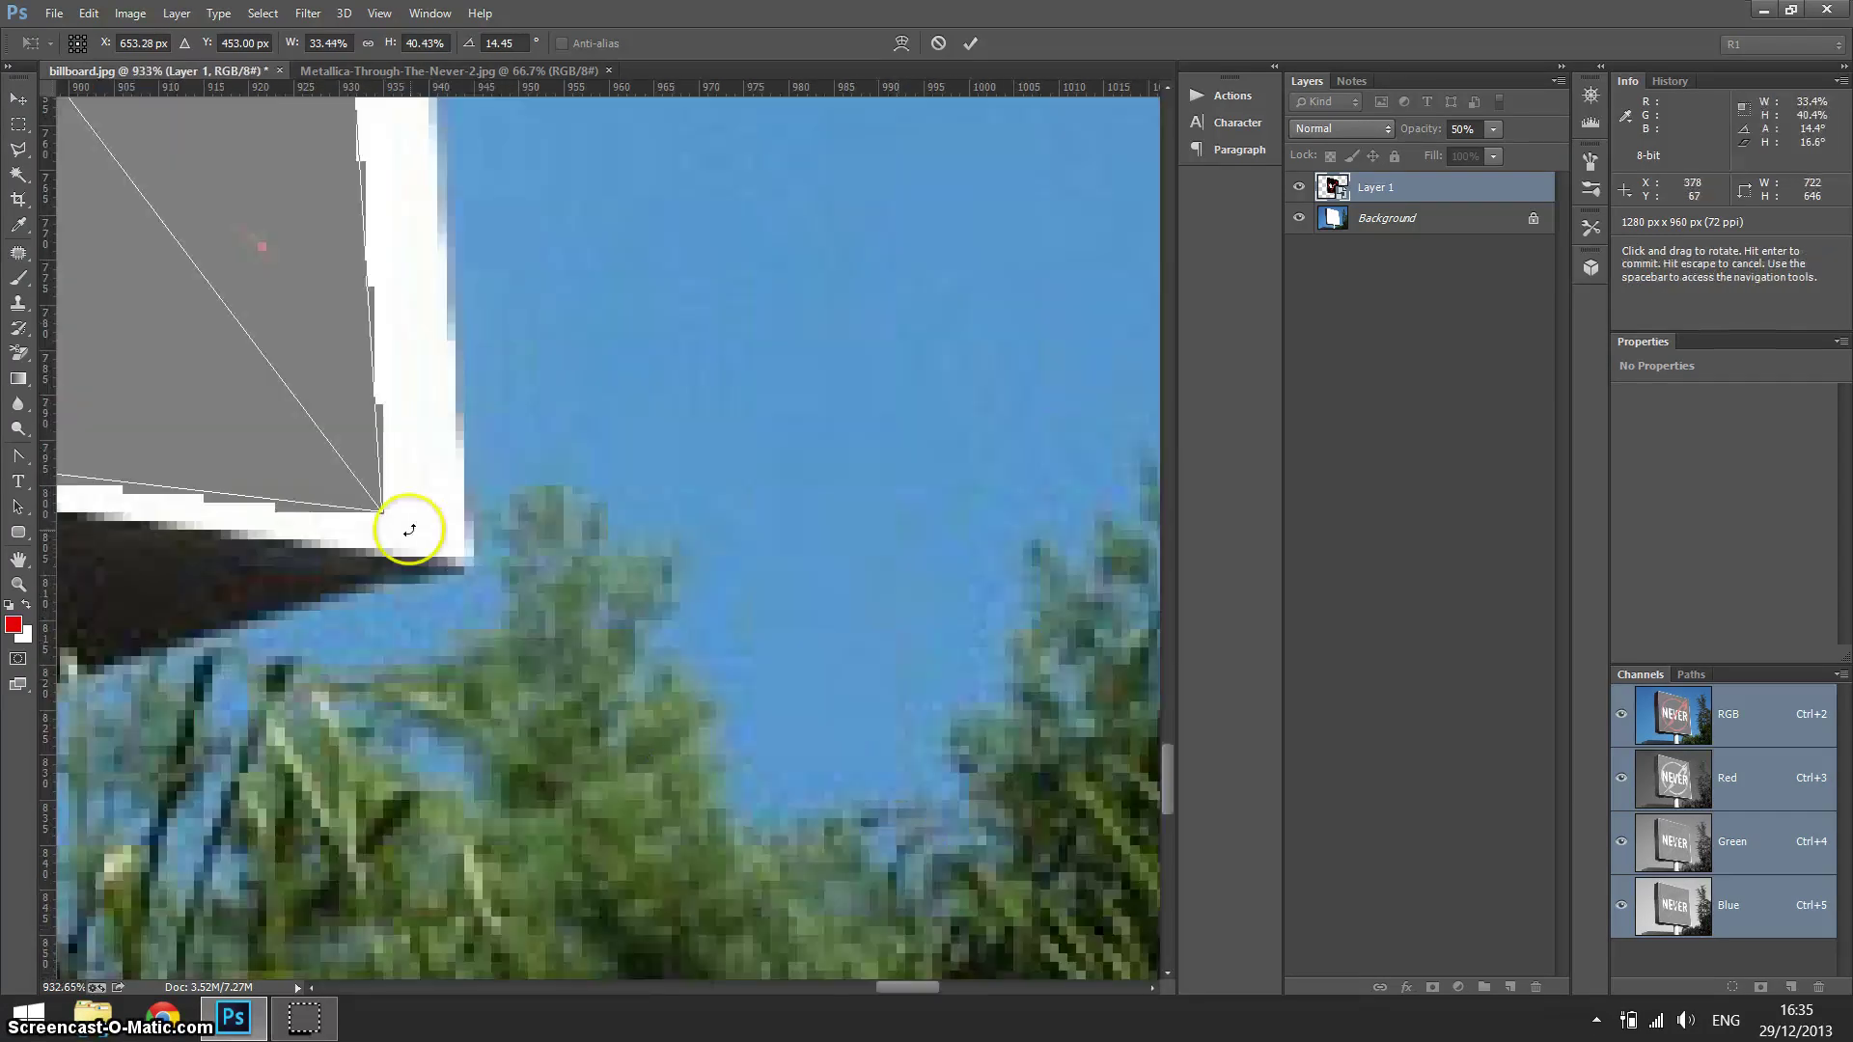
pyautogui.moveTo(383, 512); pyautogui.dragTo(467, 560)
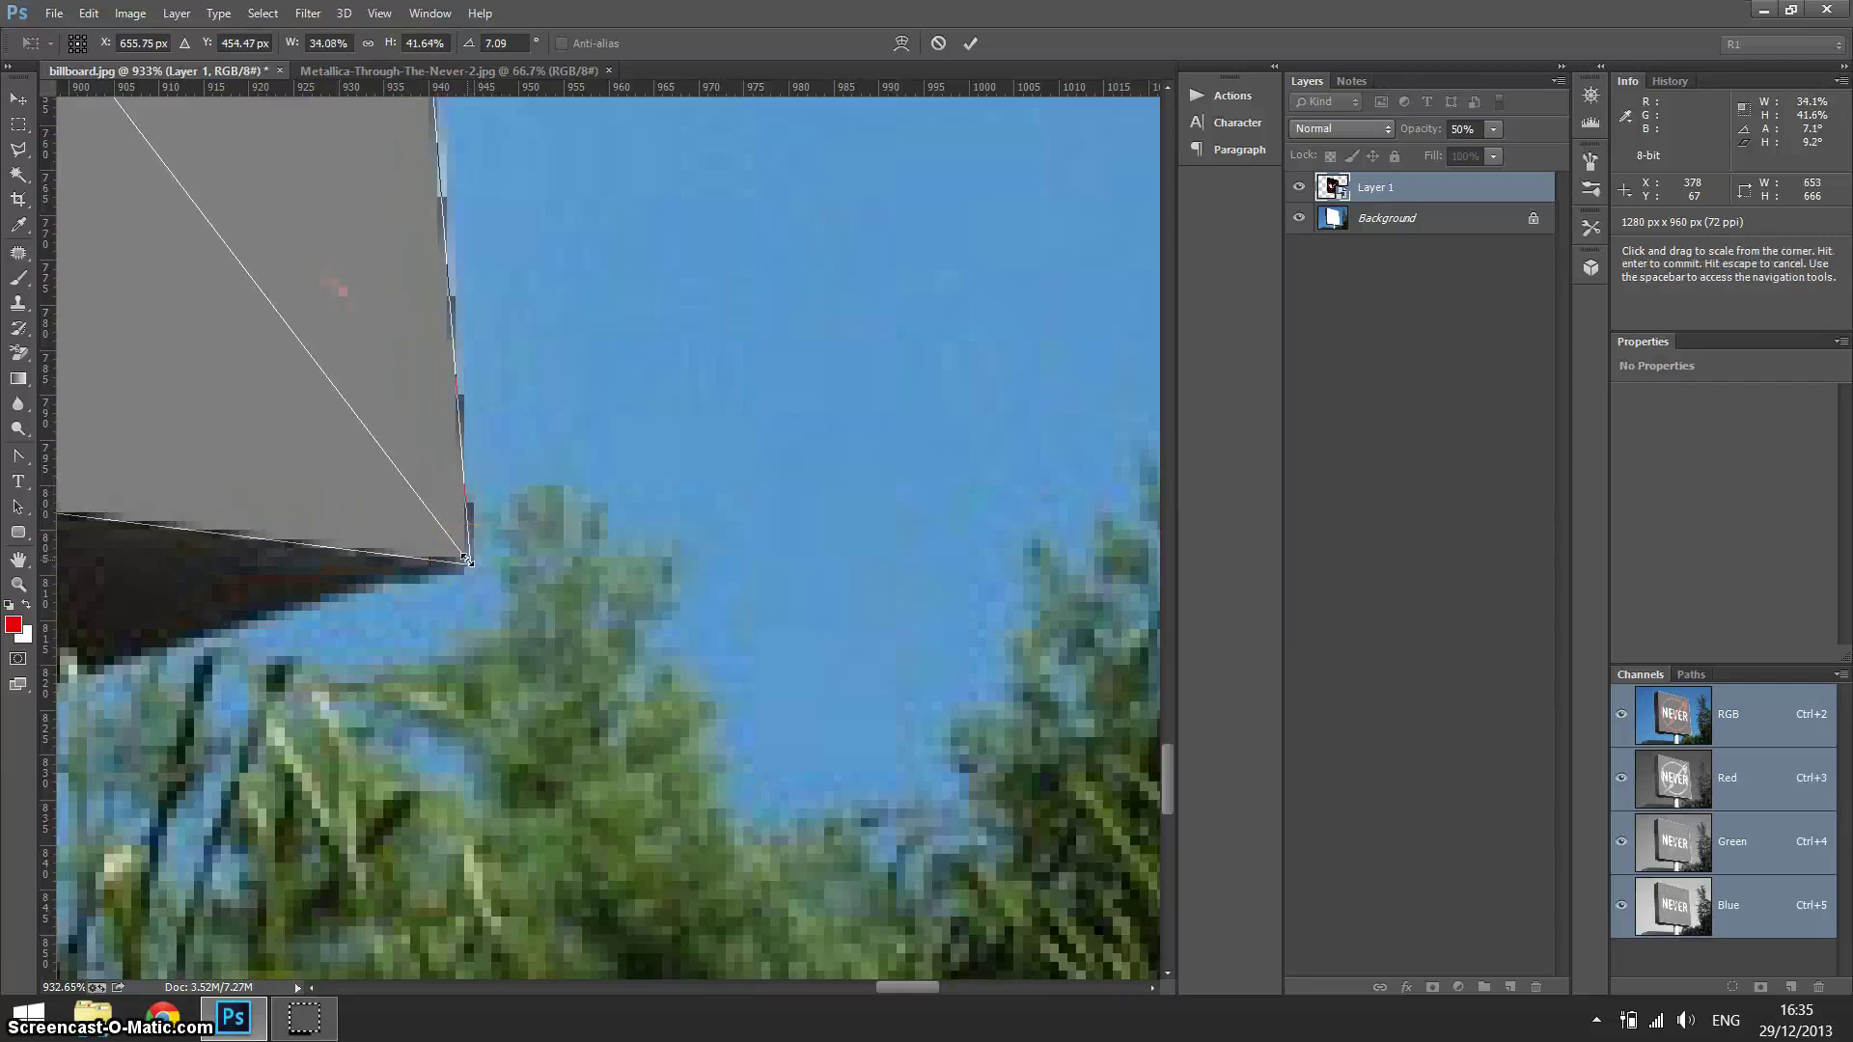
pyautogui.hotkey('ctrl', '0')
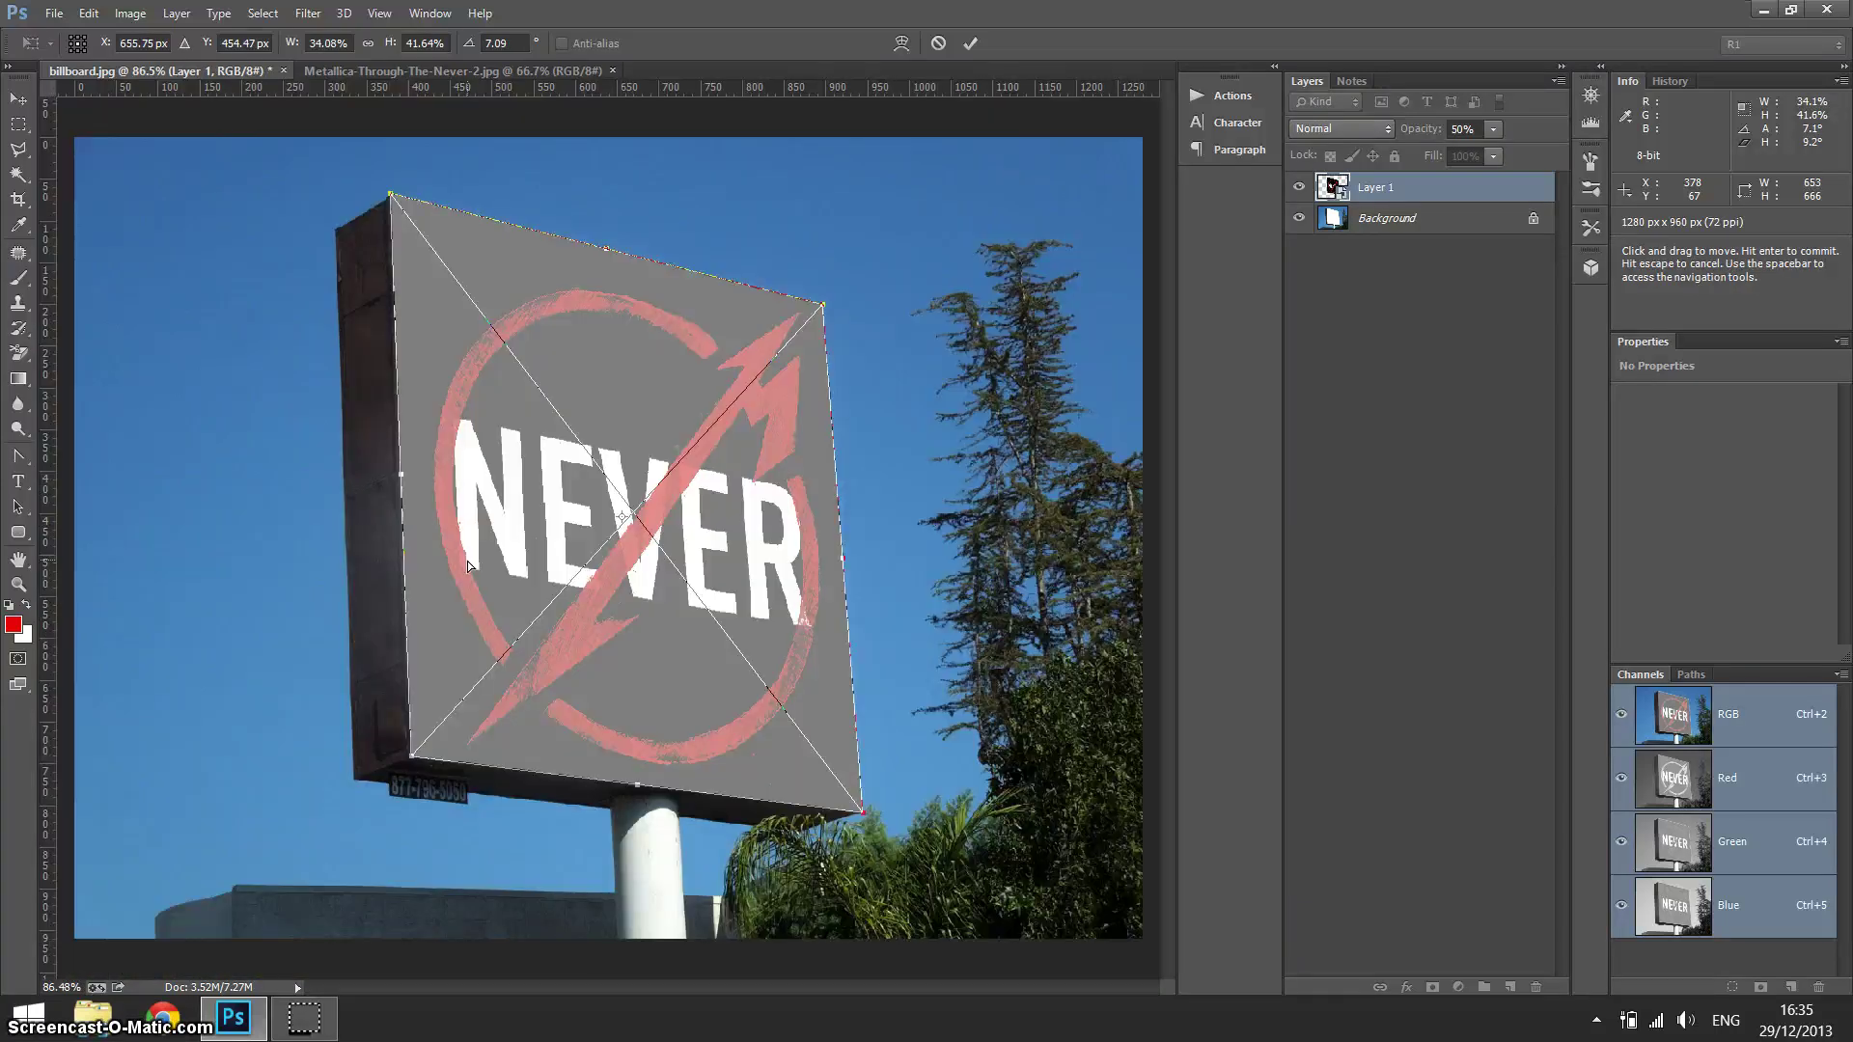
pyautogui.press('Return')
# - Set the artwork layer's opacity back to 100%
pyautogui.press('w')
pyautogui.click(456, 548)
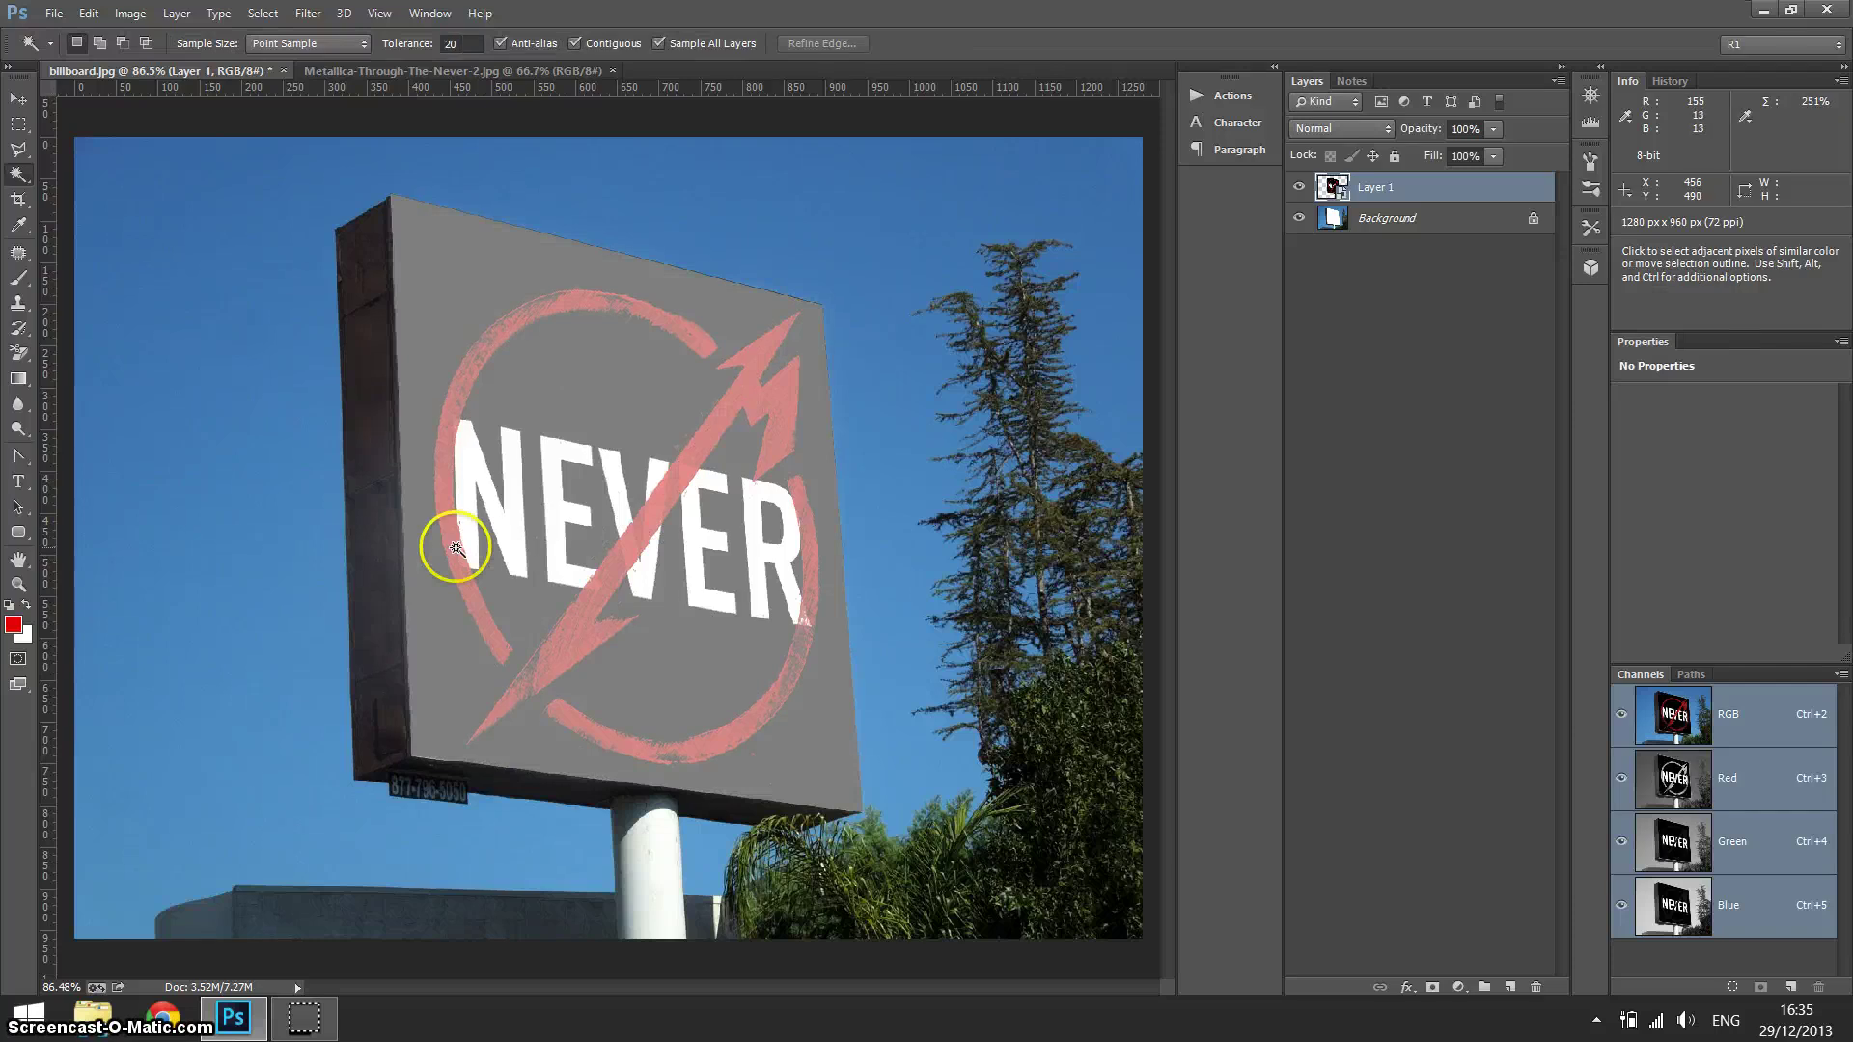
pyautogui.press('0')
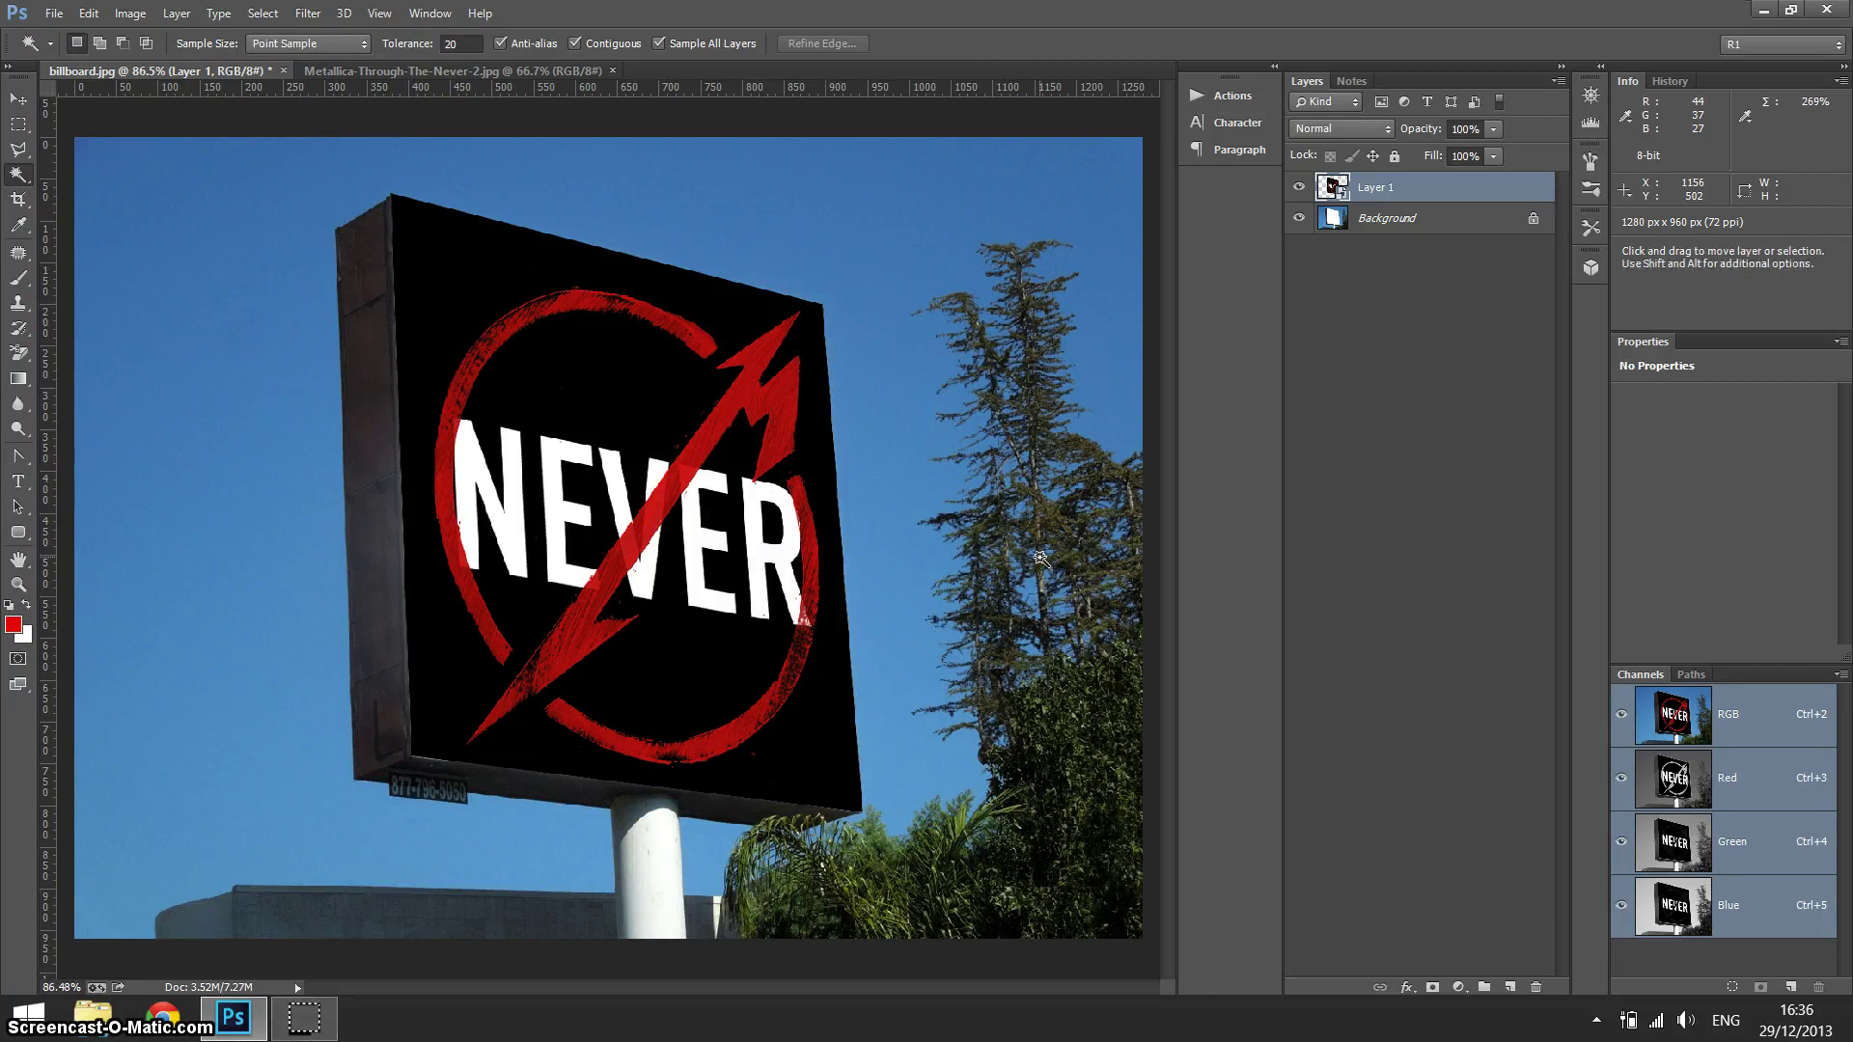
# - Save the document with its layers as billboard.tif, using LZW image compression and RLE layer compression
pyautogui.hotkey('ctrl', 'shift', 's')
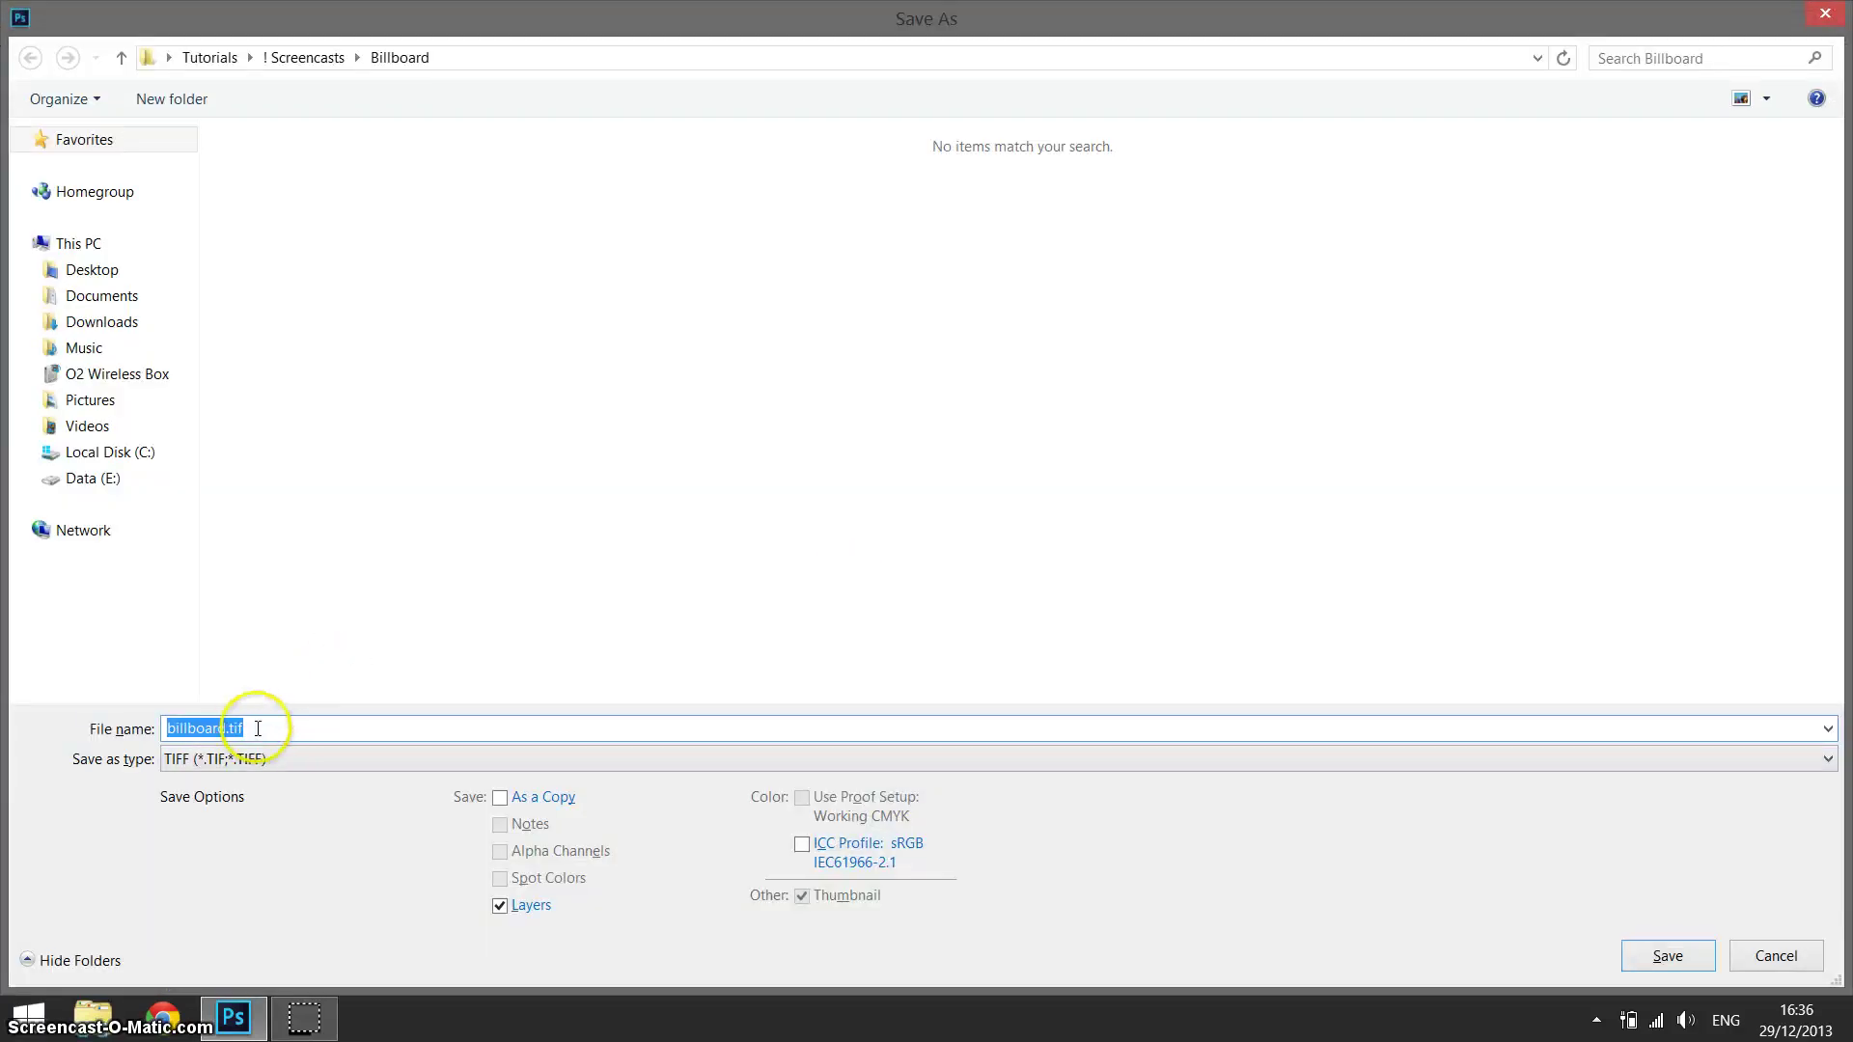
pyautogui.click(1654, 963)
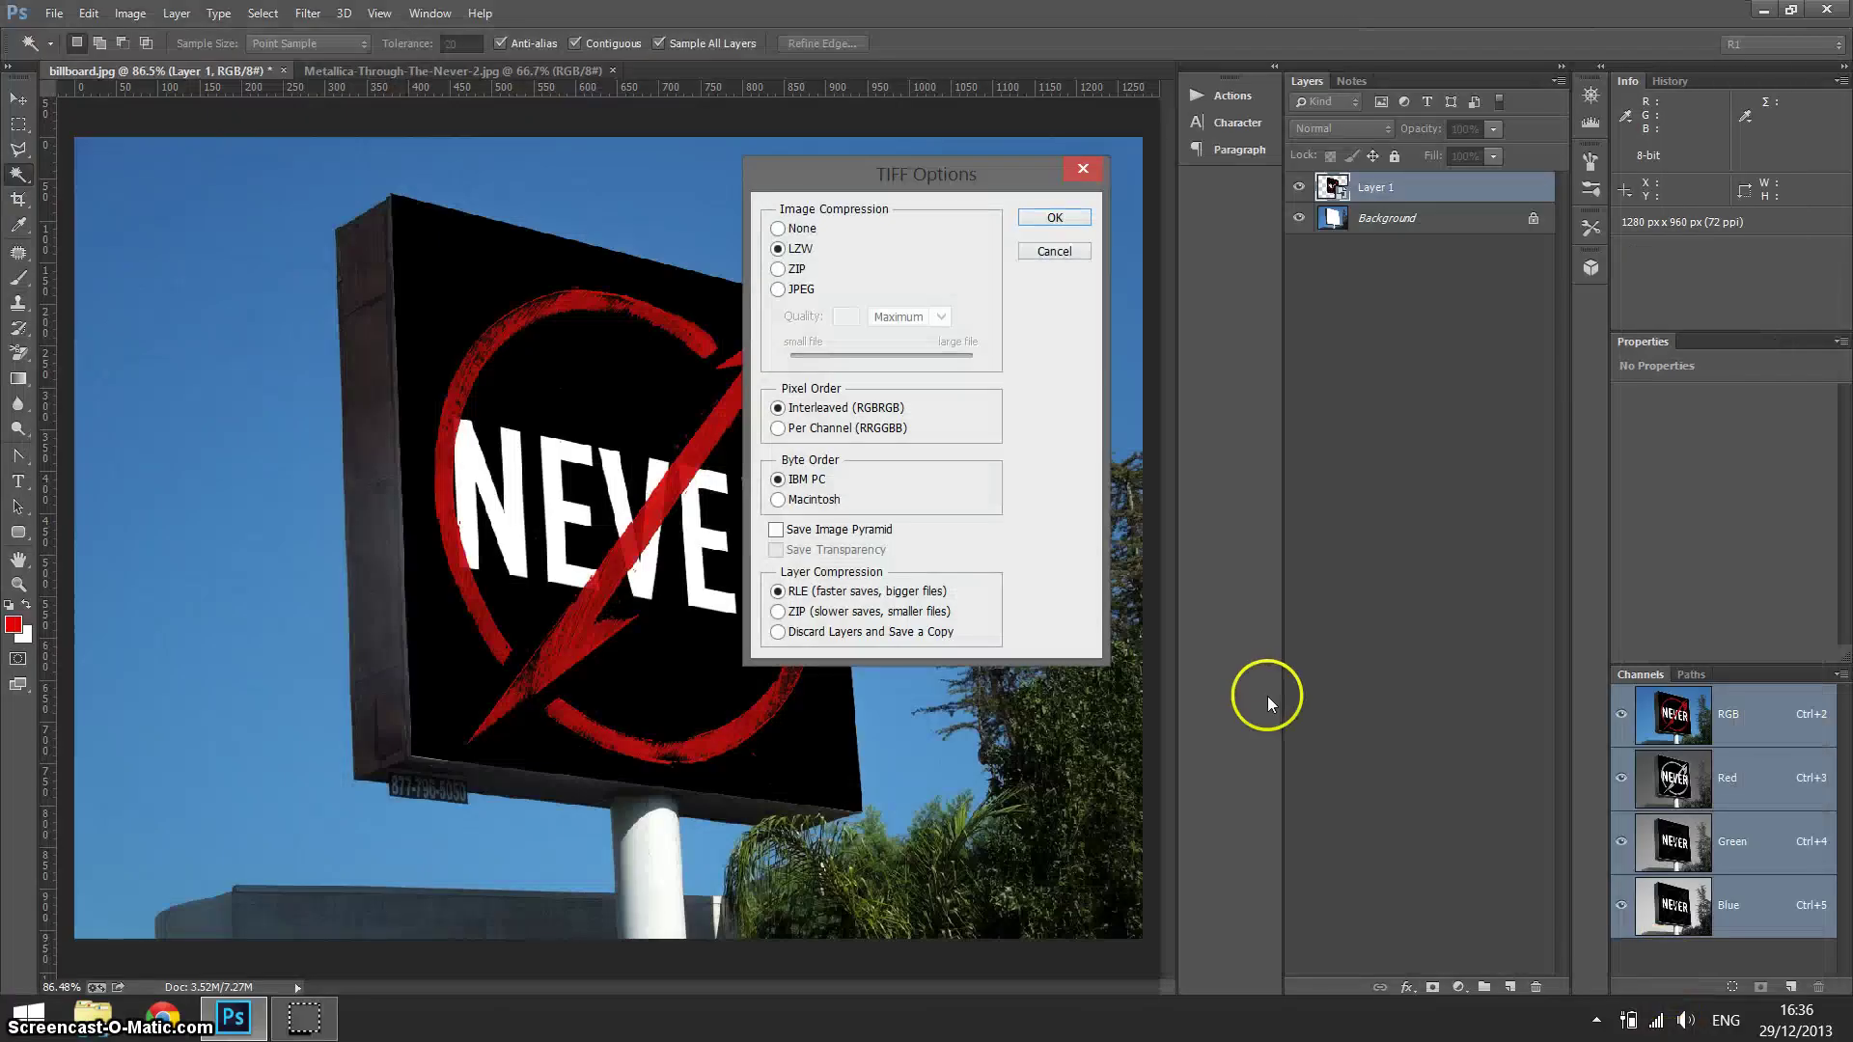
pyautogui.click(1055, 218)
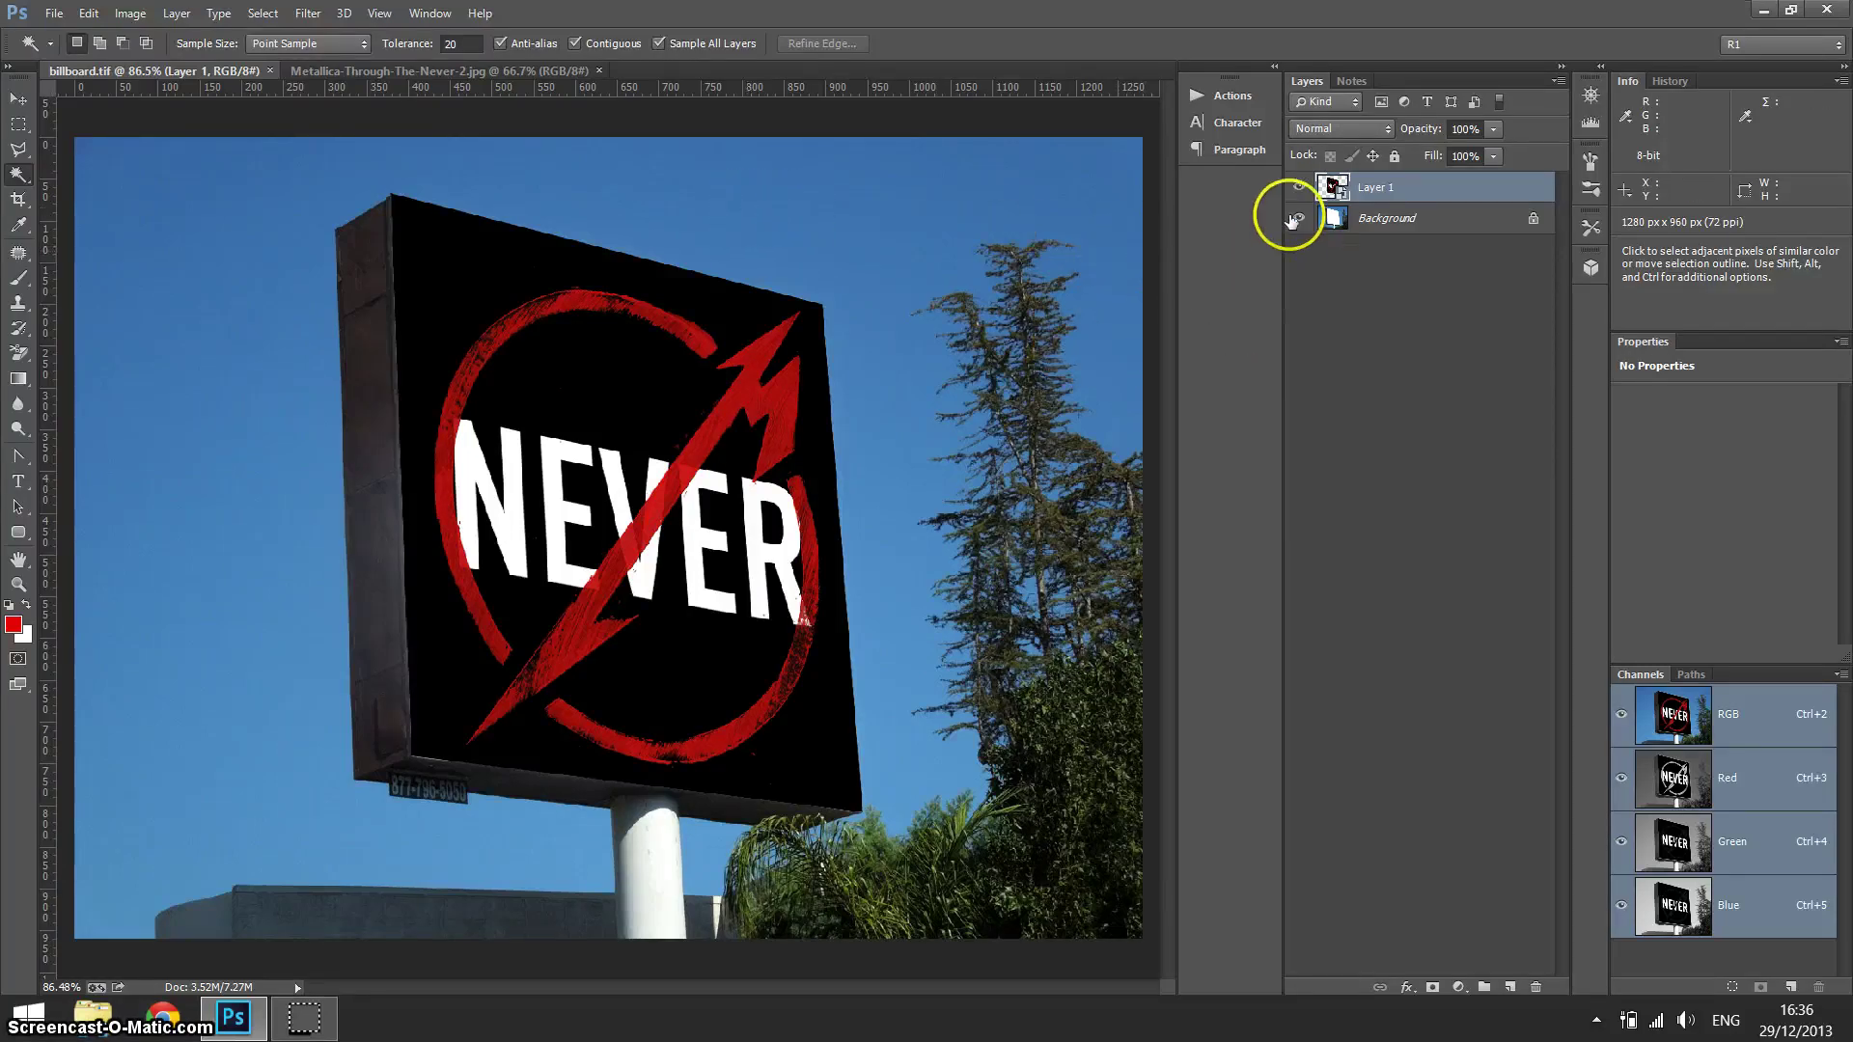
pyautogui.click(509, 73)
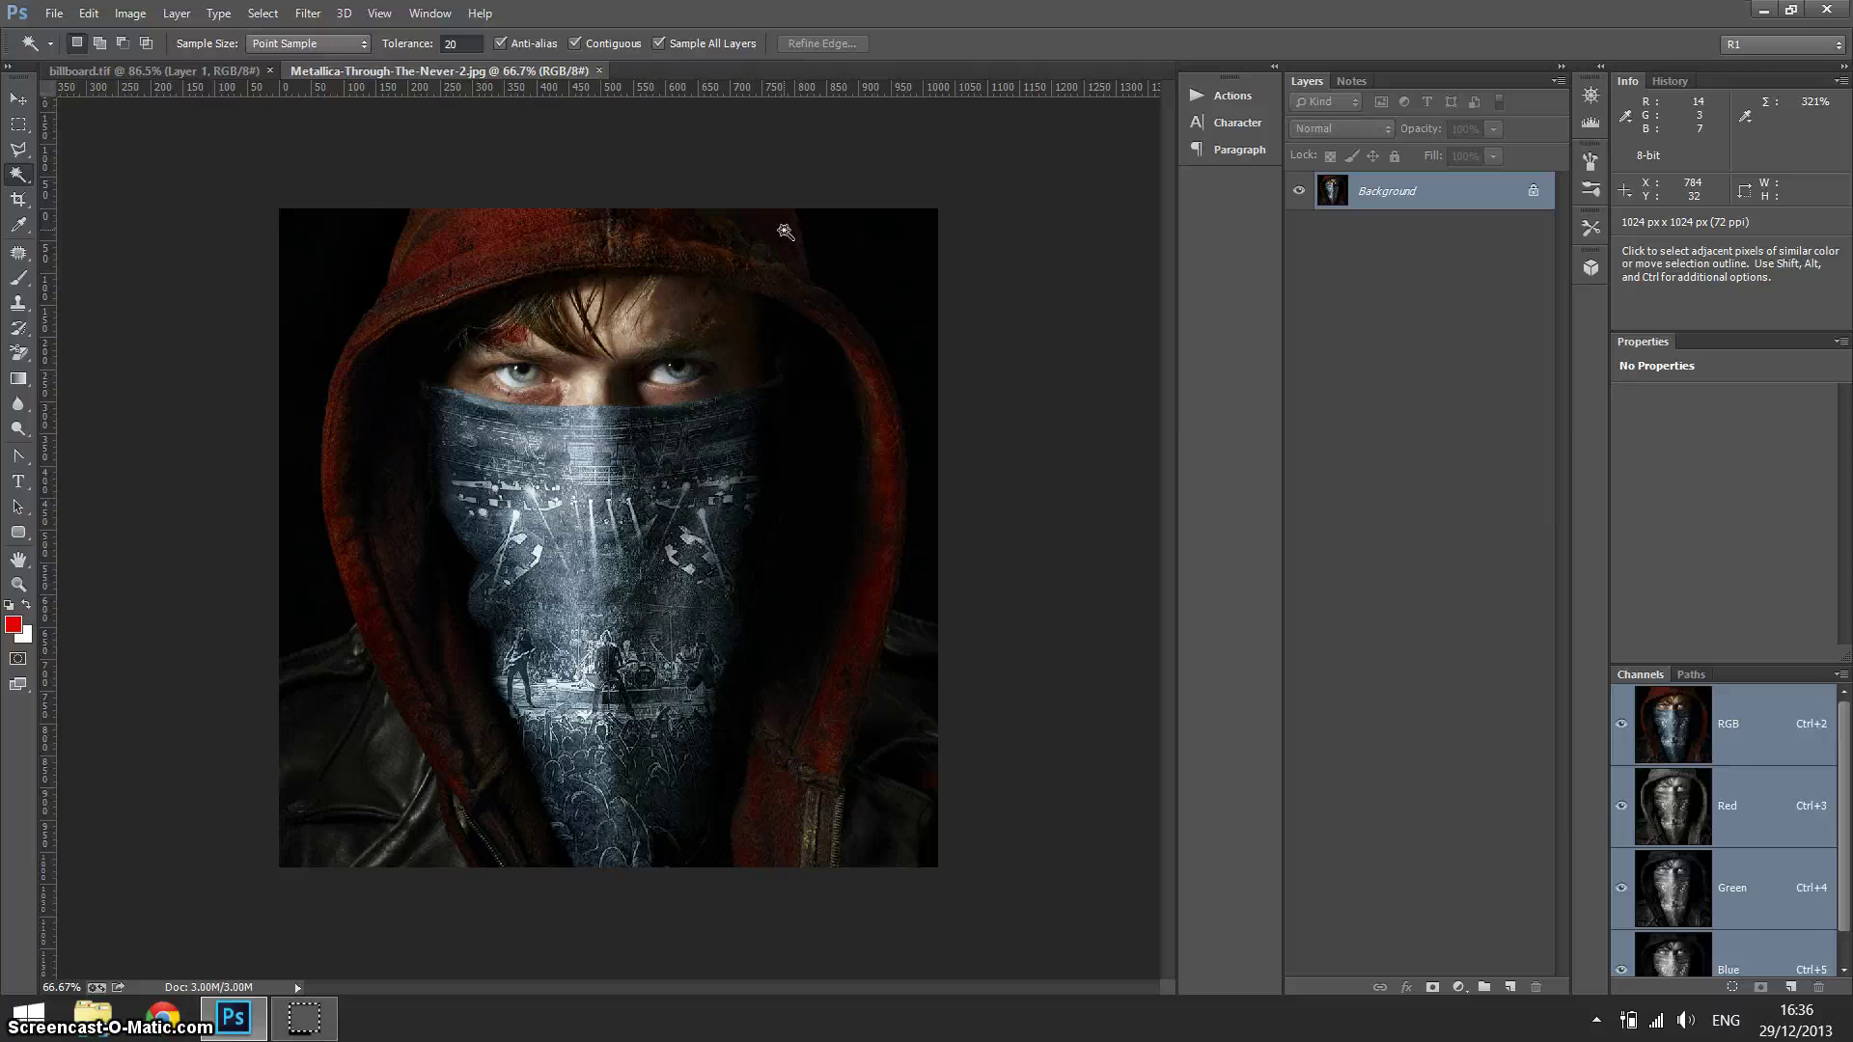
pyautogui.click(312, 75)
pyautogui.click(188, 71)
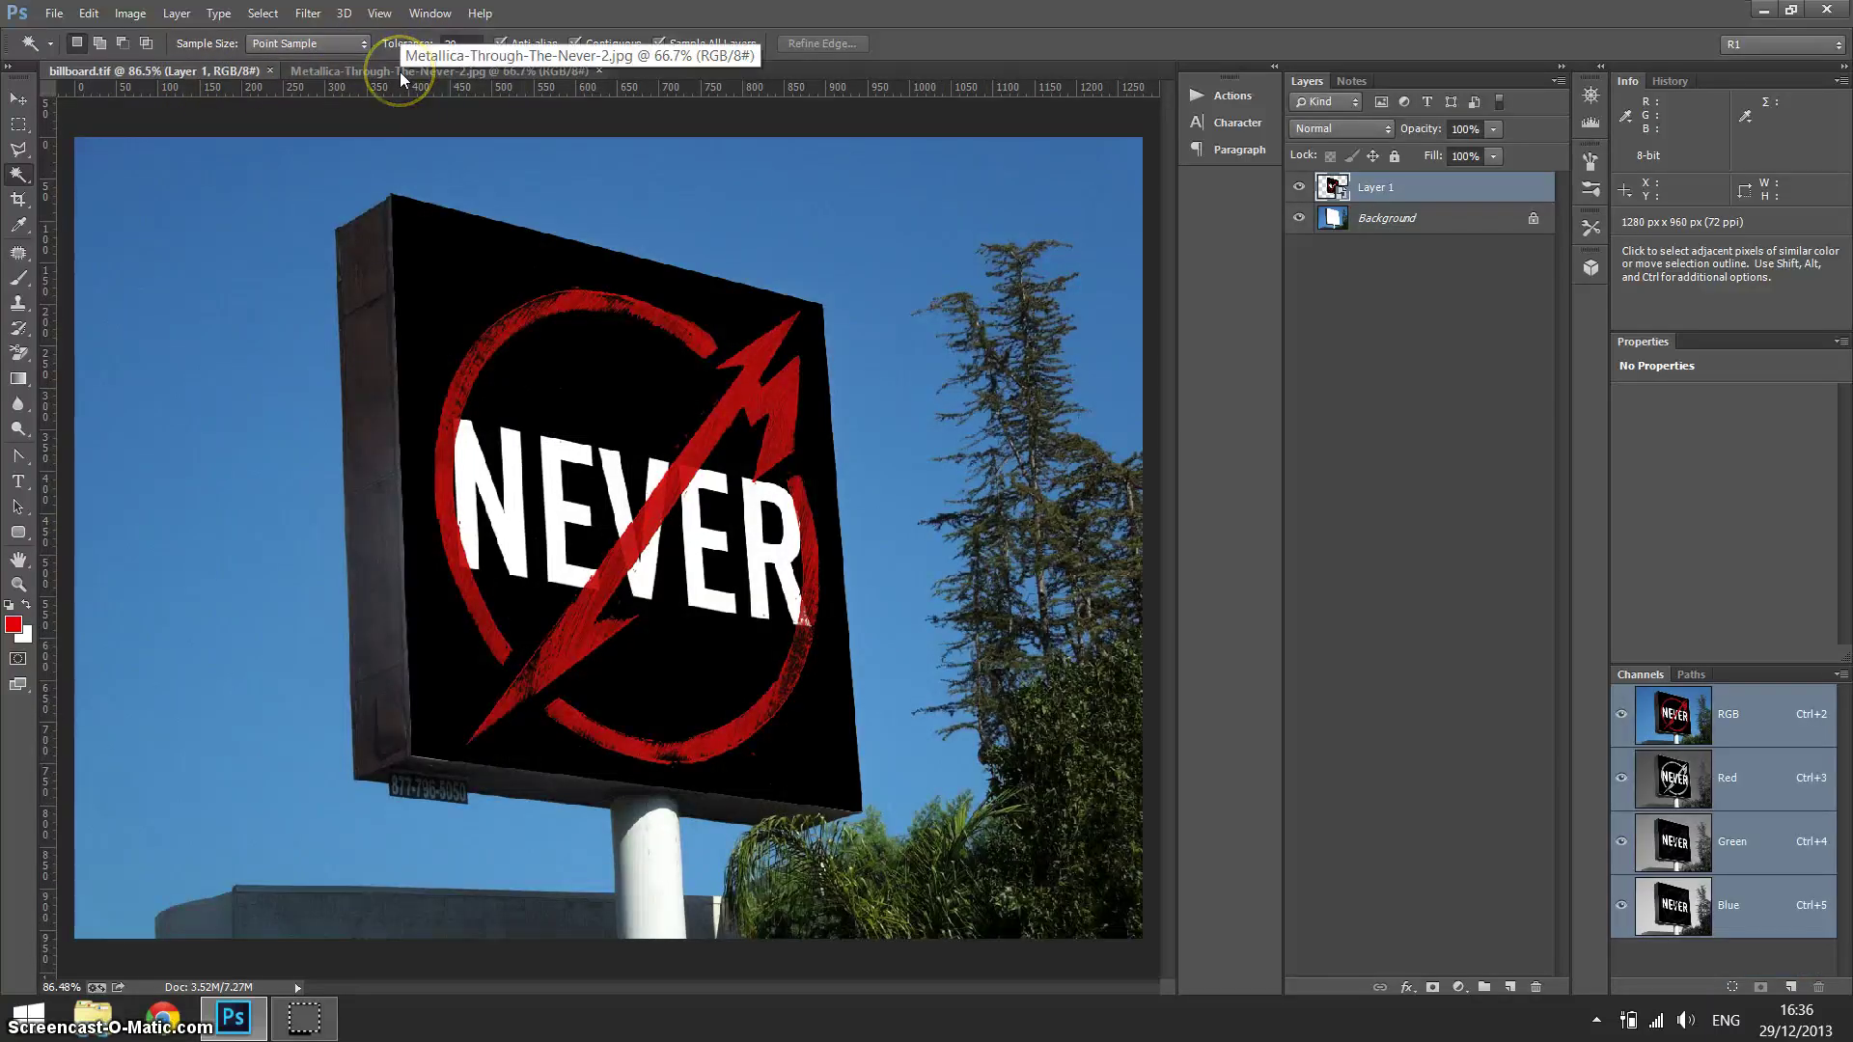
pyautogui.click(78, 19)
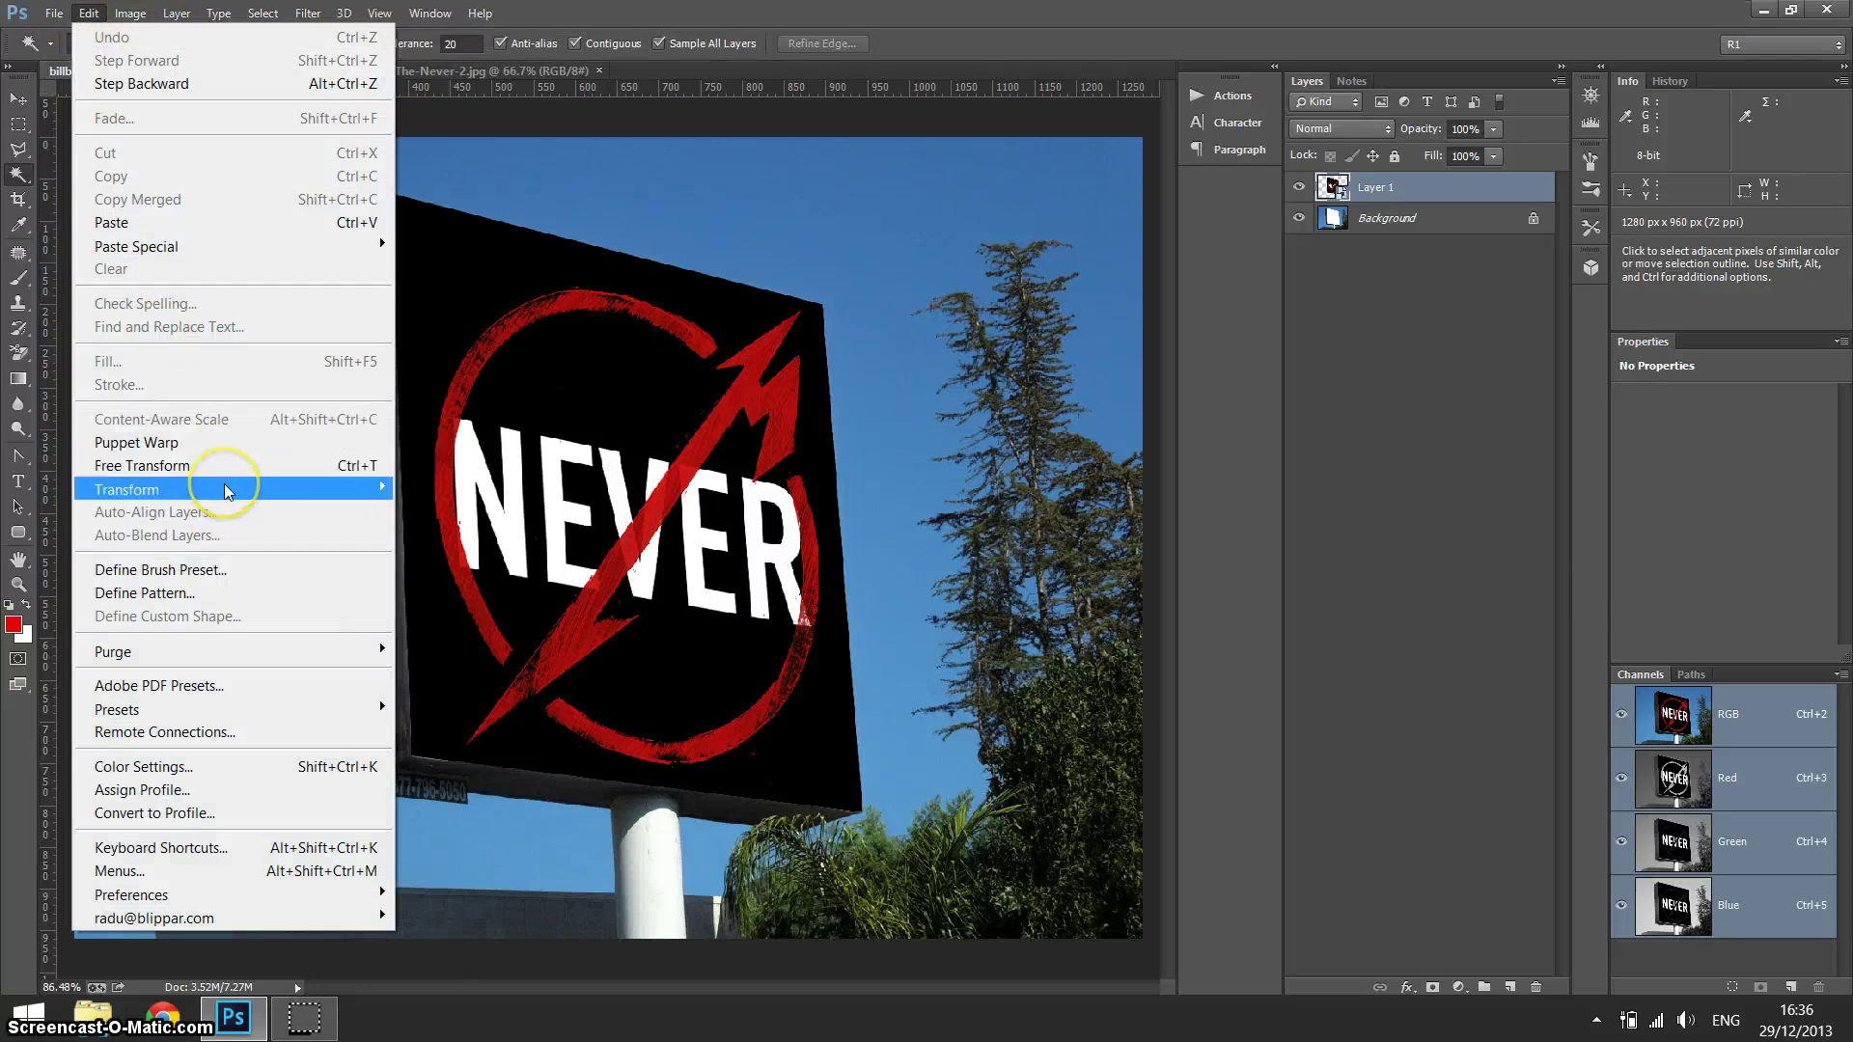
pyautogui.moveTo(227, 490)
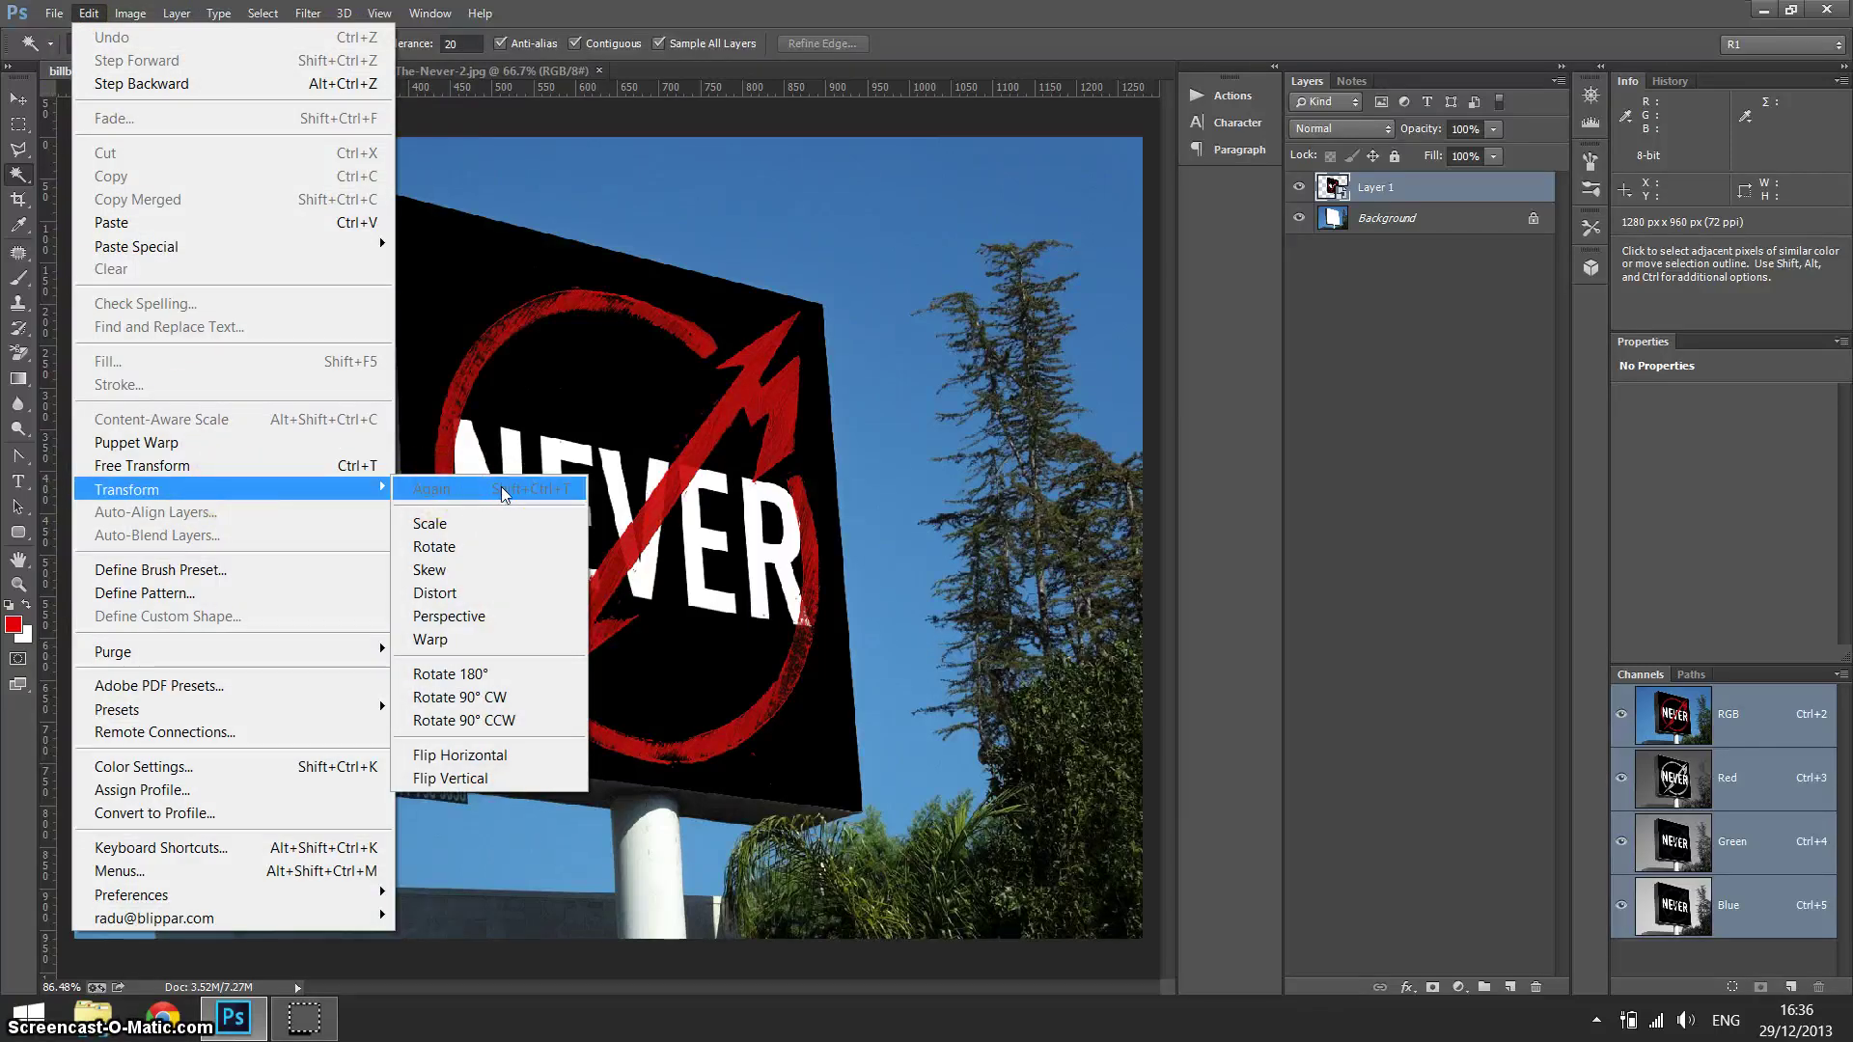
pyautogui.click(1384, 492)
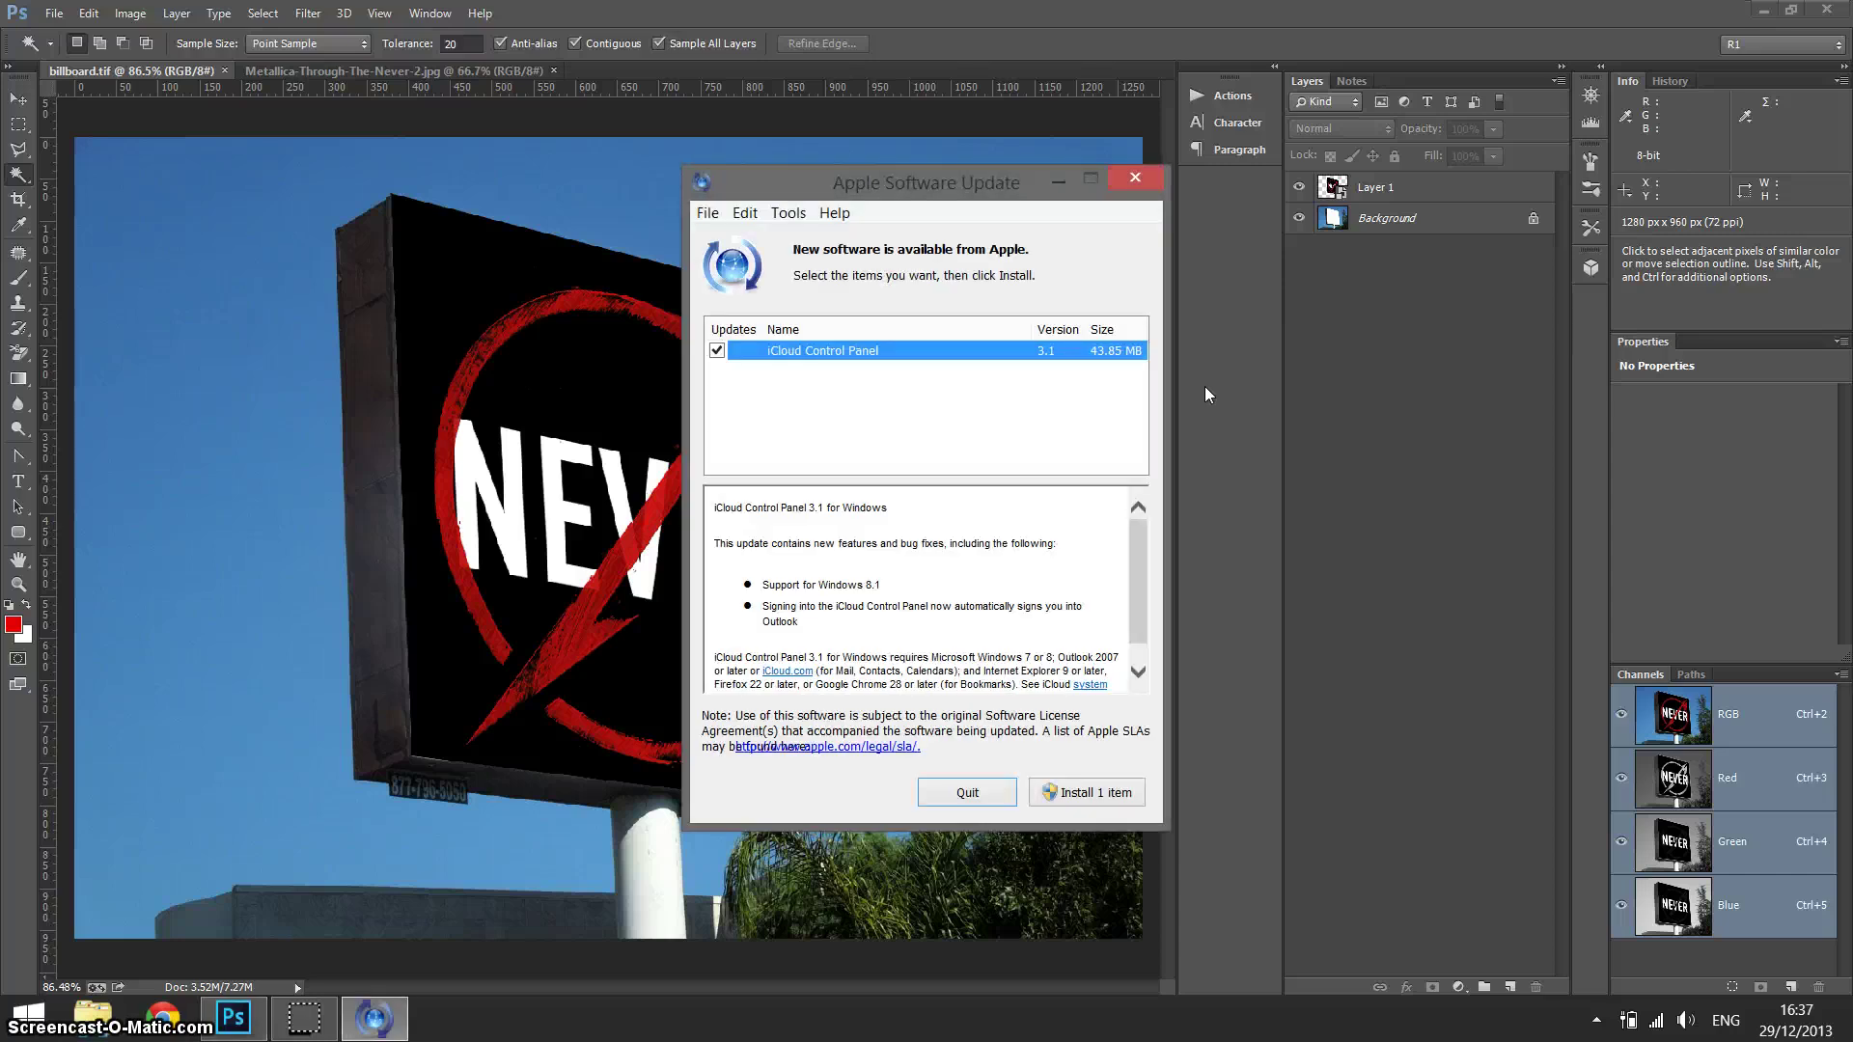
# - Dismiss the Apple Software Update window, close billboard.tif and open it again
pyautogui.click(968, 791)
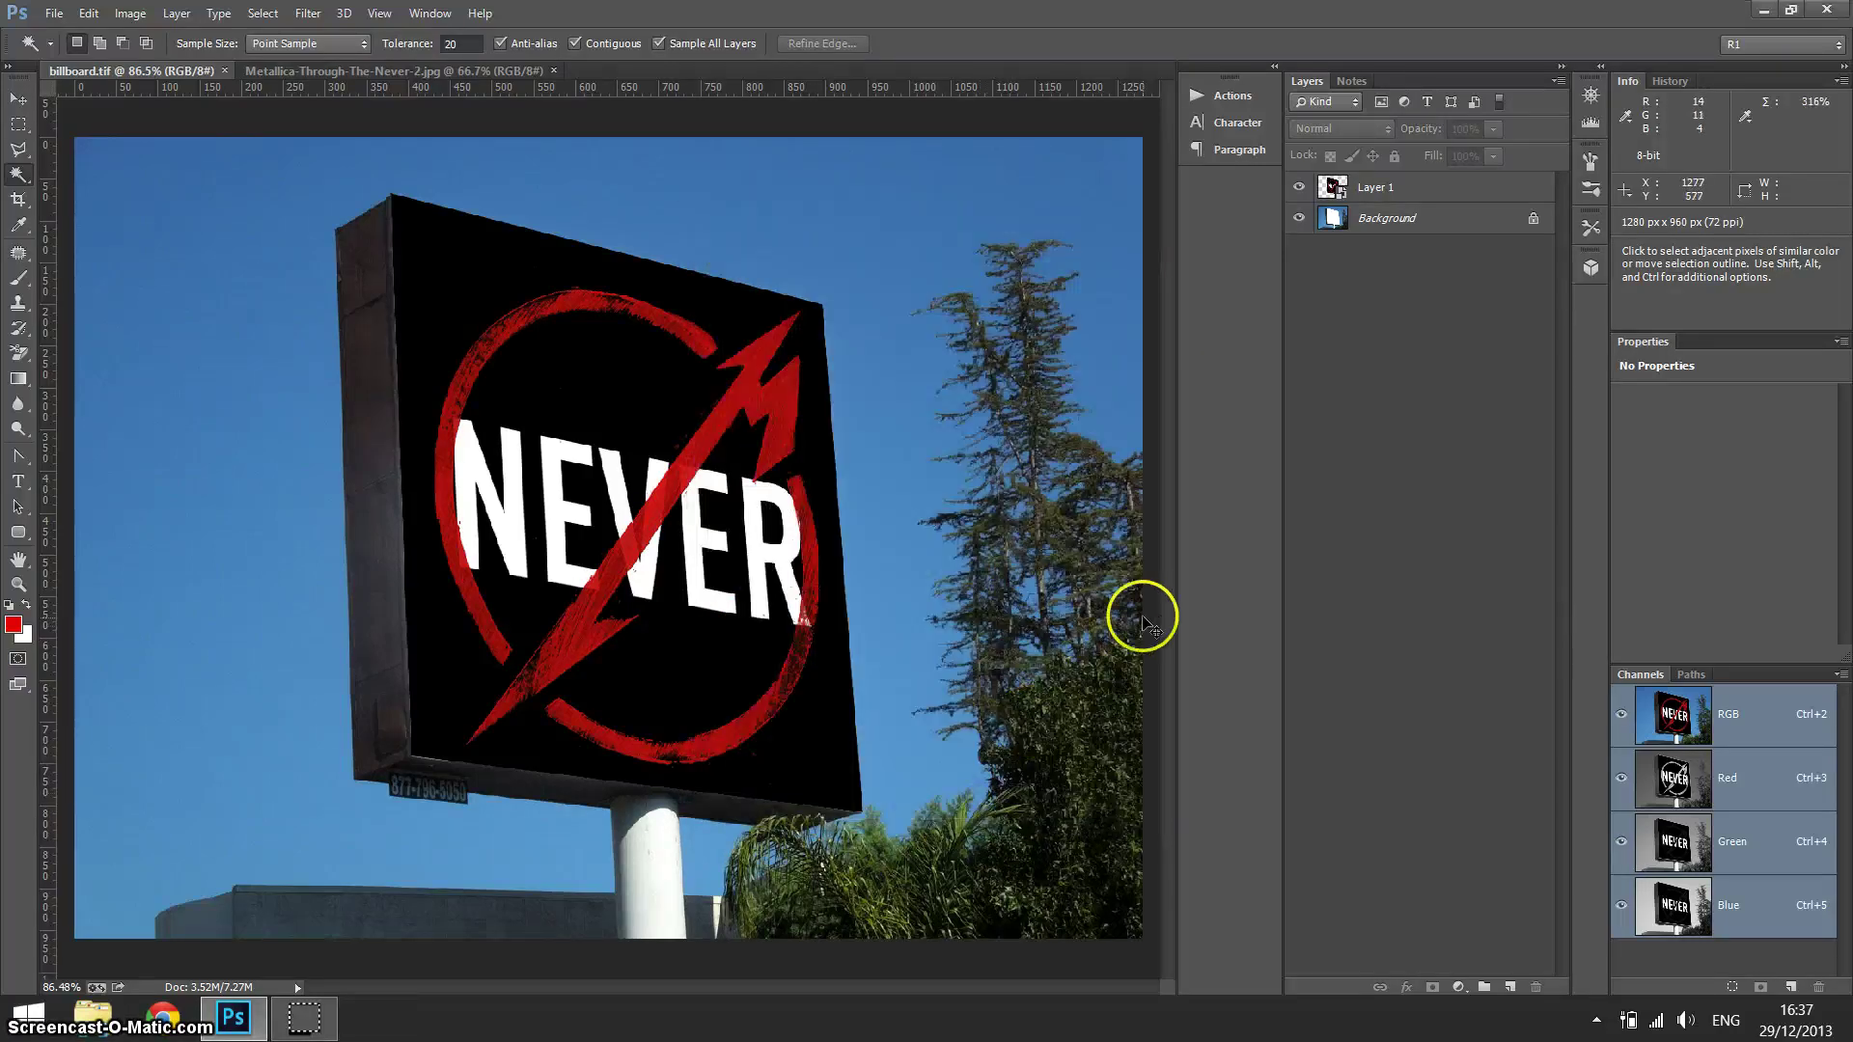
pyautogui.hotkey('ctrl', 'w')
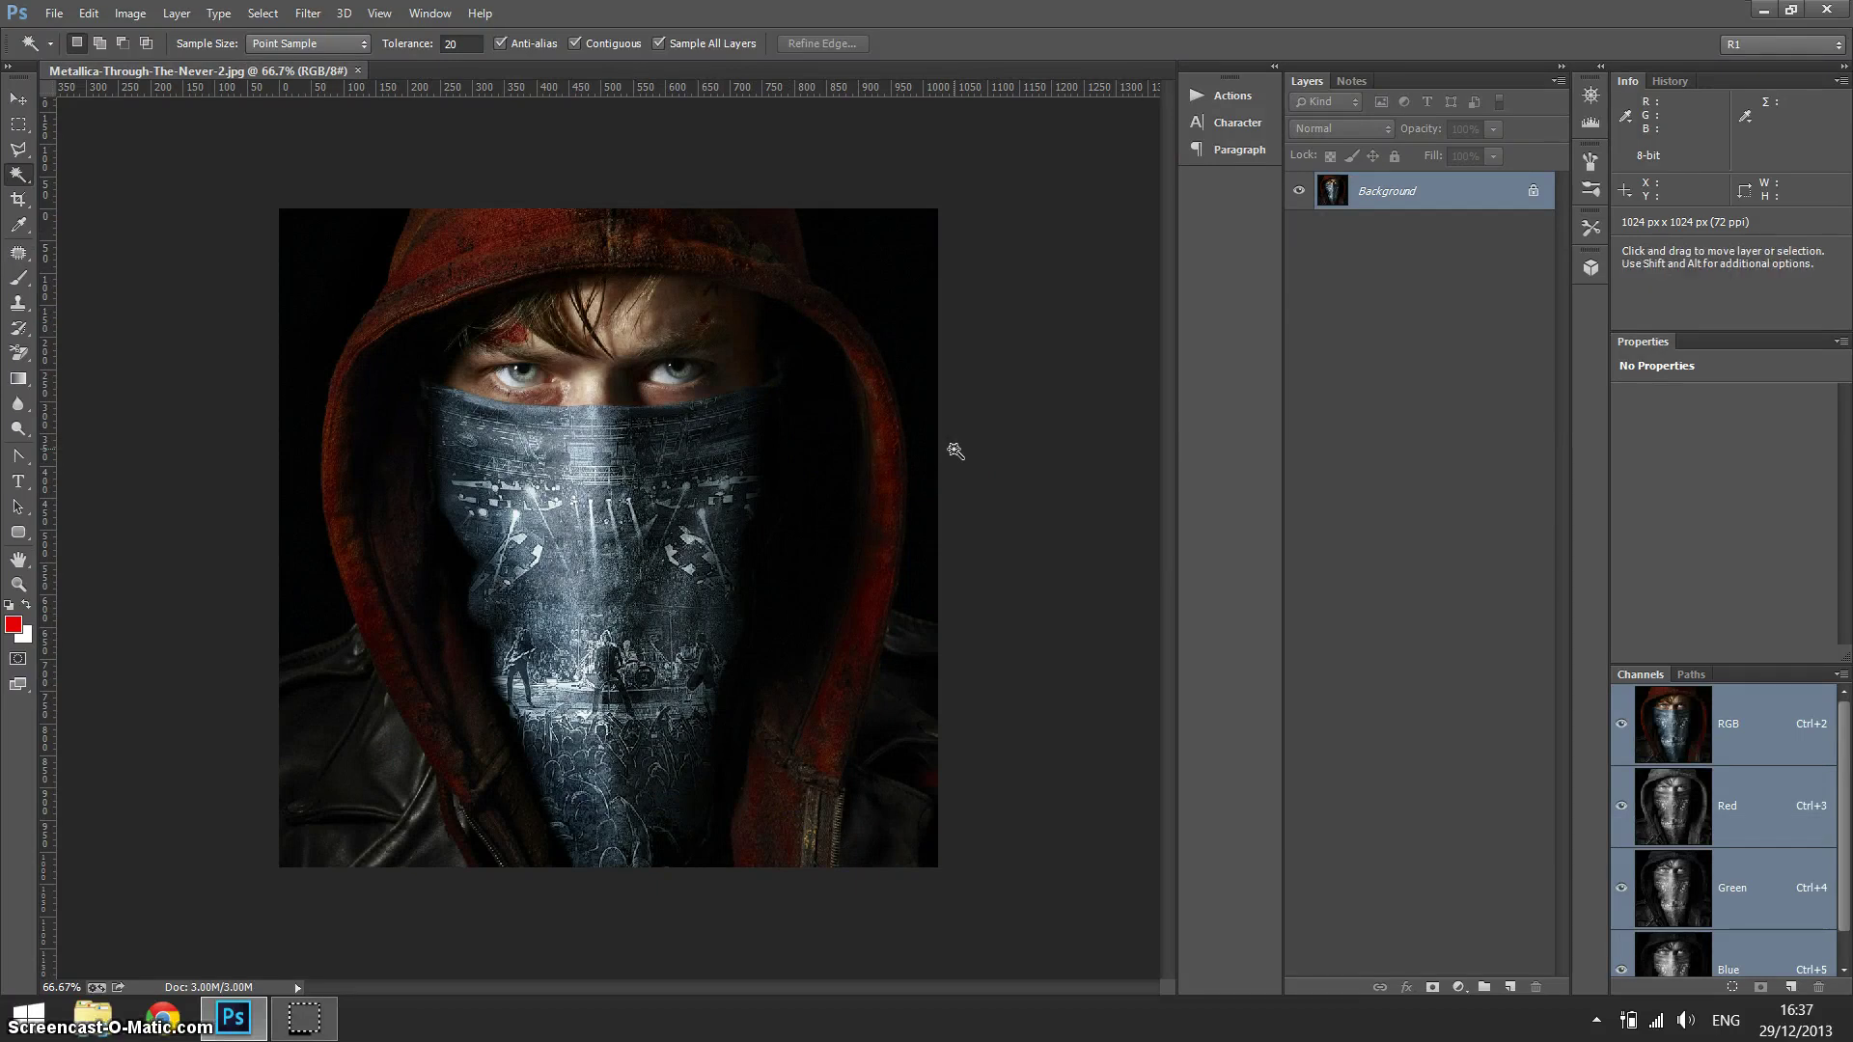
pyautogui.hotkey('ctrl', 'o')
pyautogui.click(911, 433)
pyautogui.click(627, 282)
pyautogui.doubleClick(628, 281)
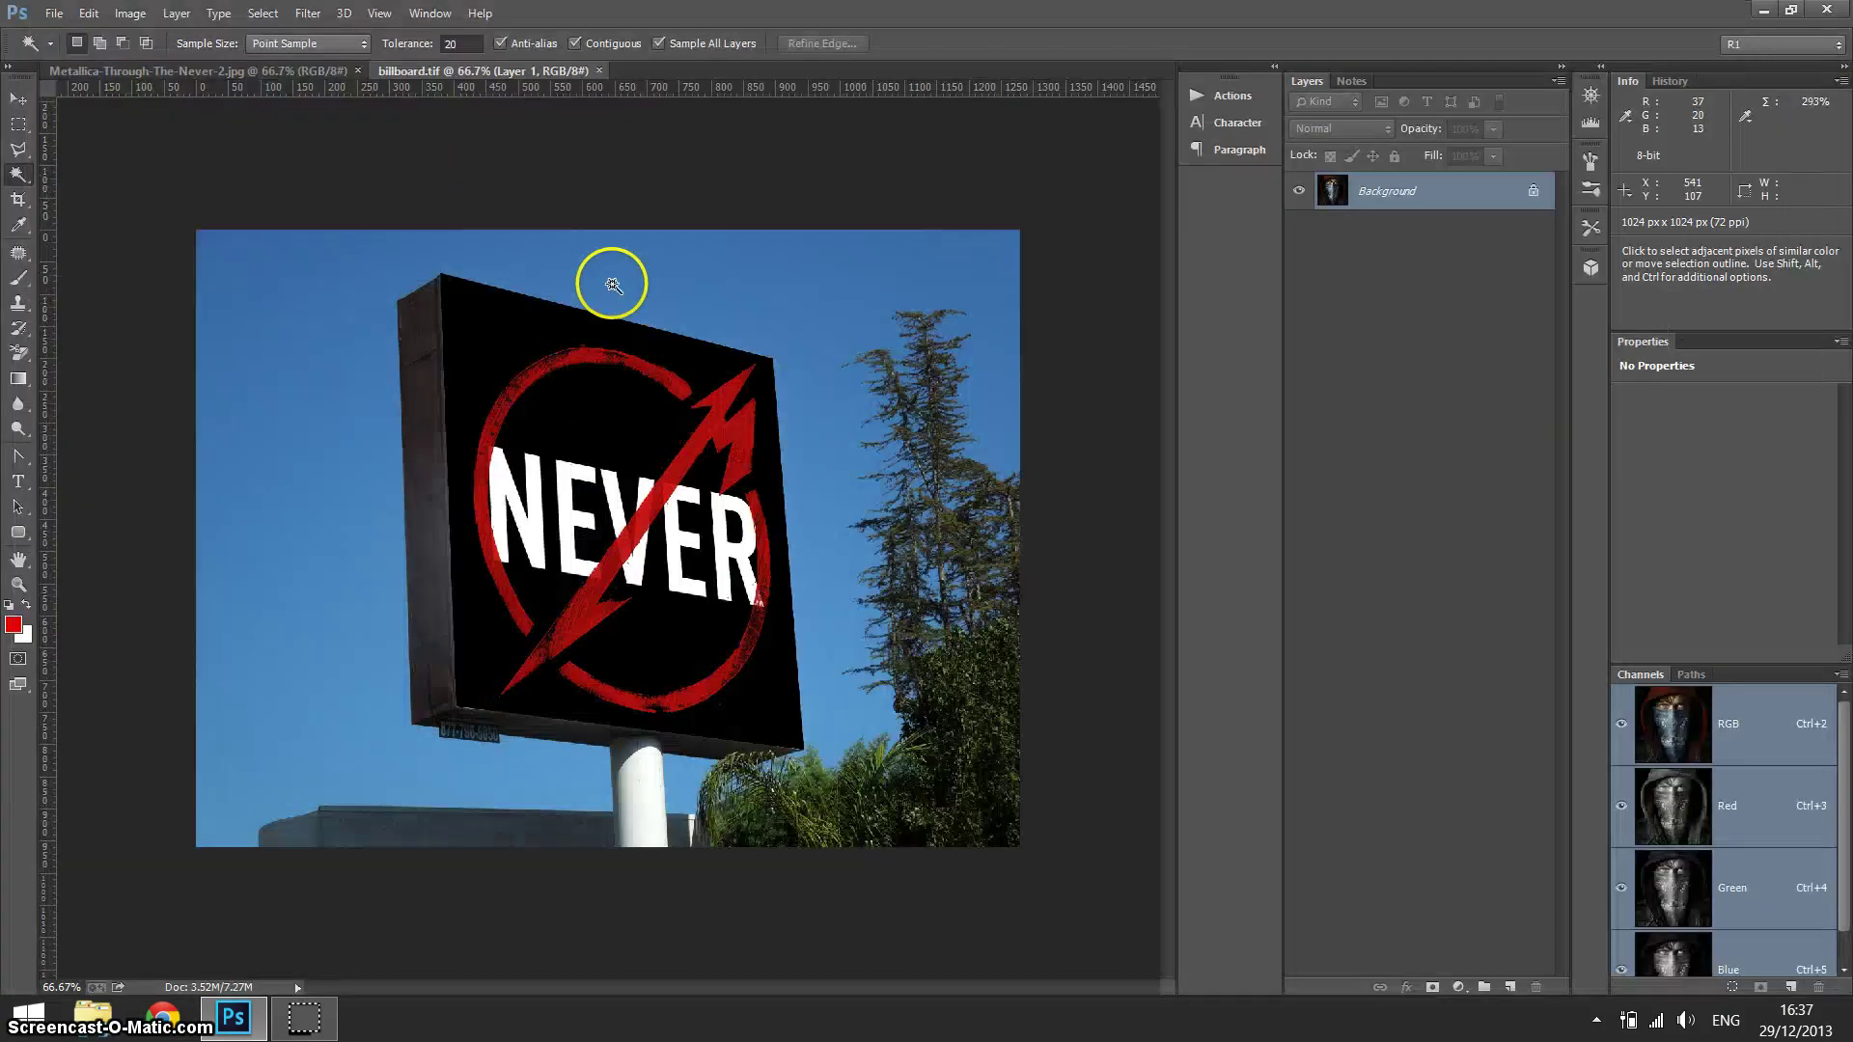
# - Copy the whole Metallica-Through-The-Never-2.jpg image and return to billboard.tif
pyautogui.click(294, 69)
pyautogui.hotkey('ctrl', 'a')
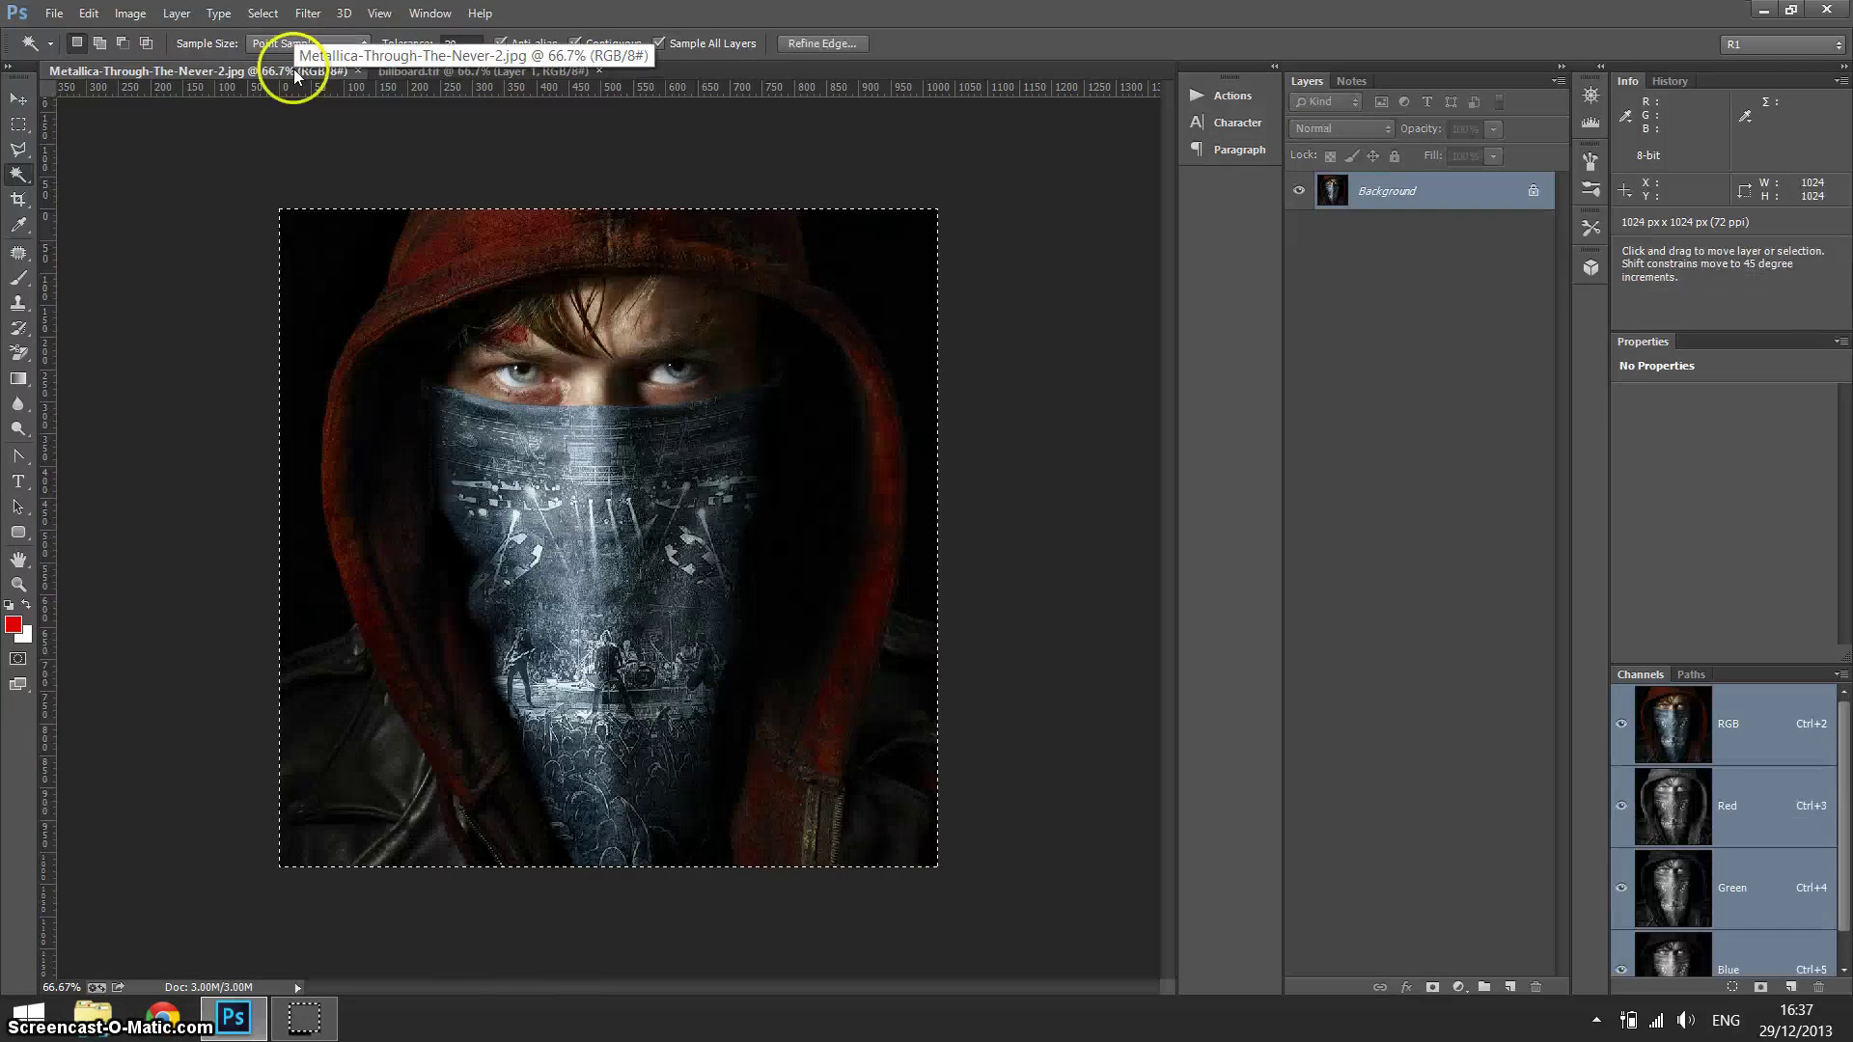
pyautogui.click(430, 75)
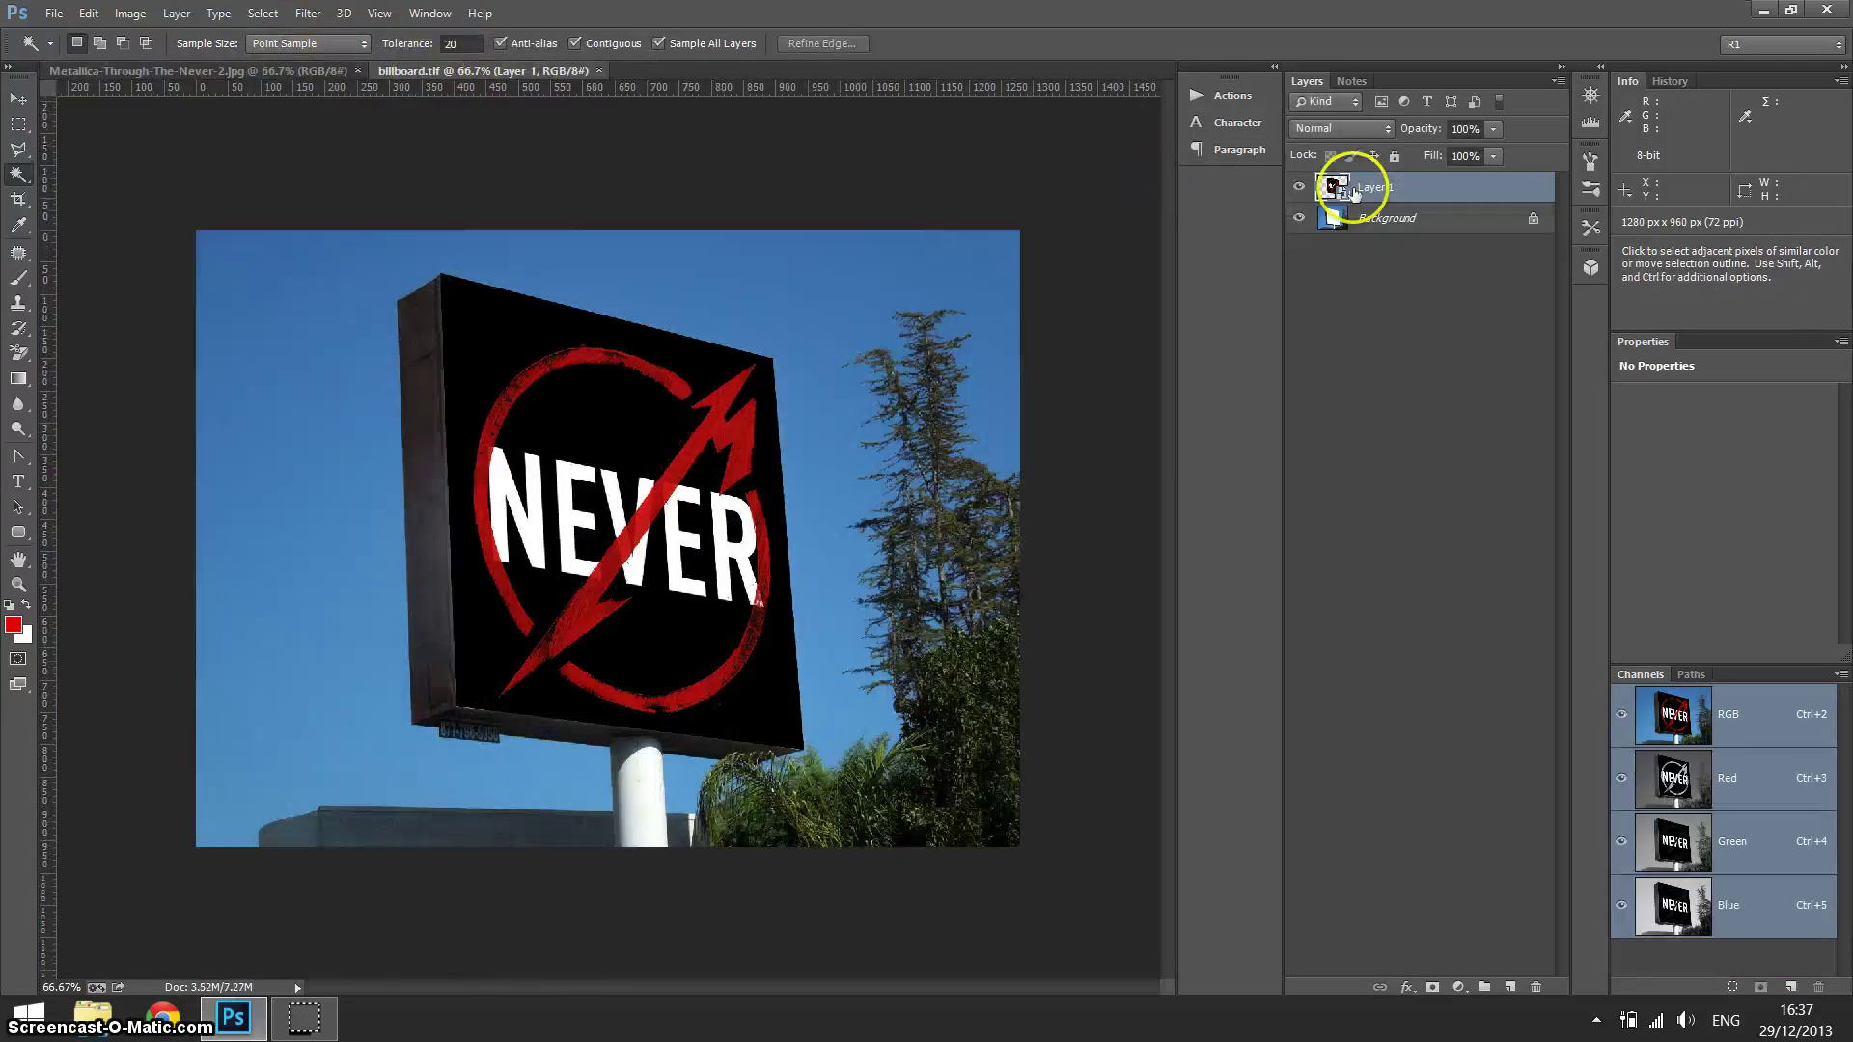
# - Open the contents of the billboard artwork's Smart Object and paste the copied image above the existing artwork
pyautogui.doubleClick(1332, 186)
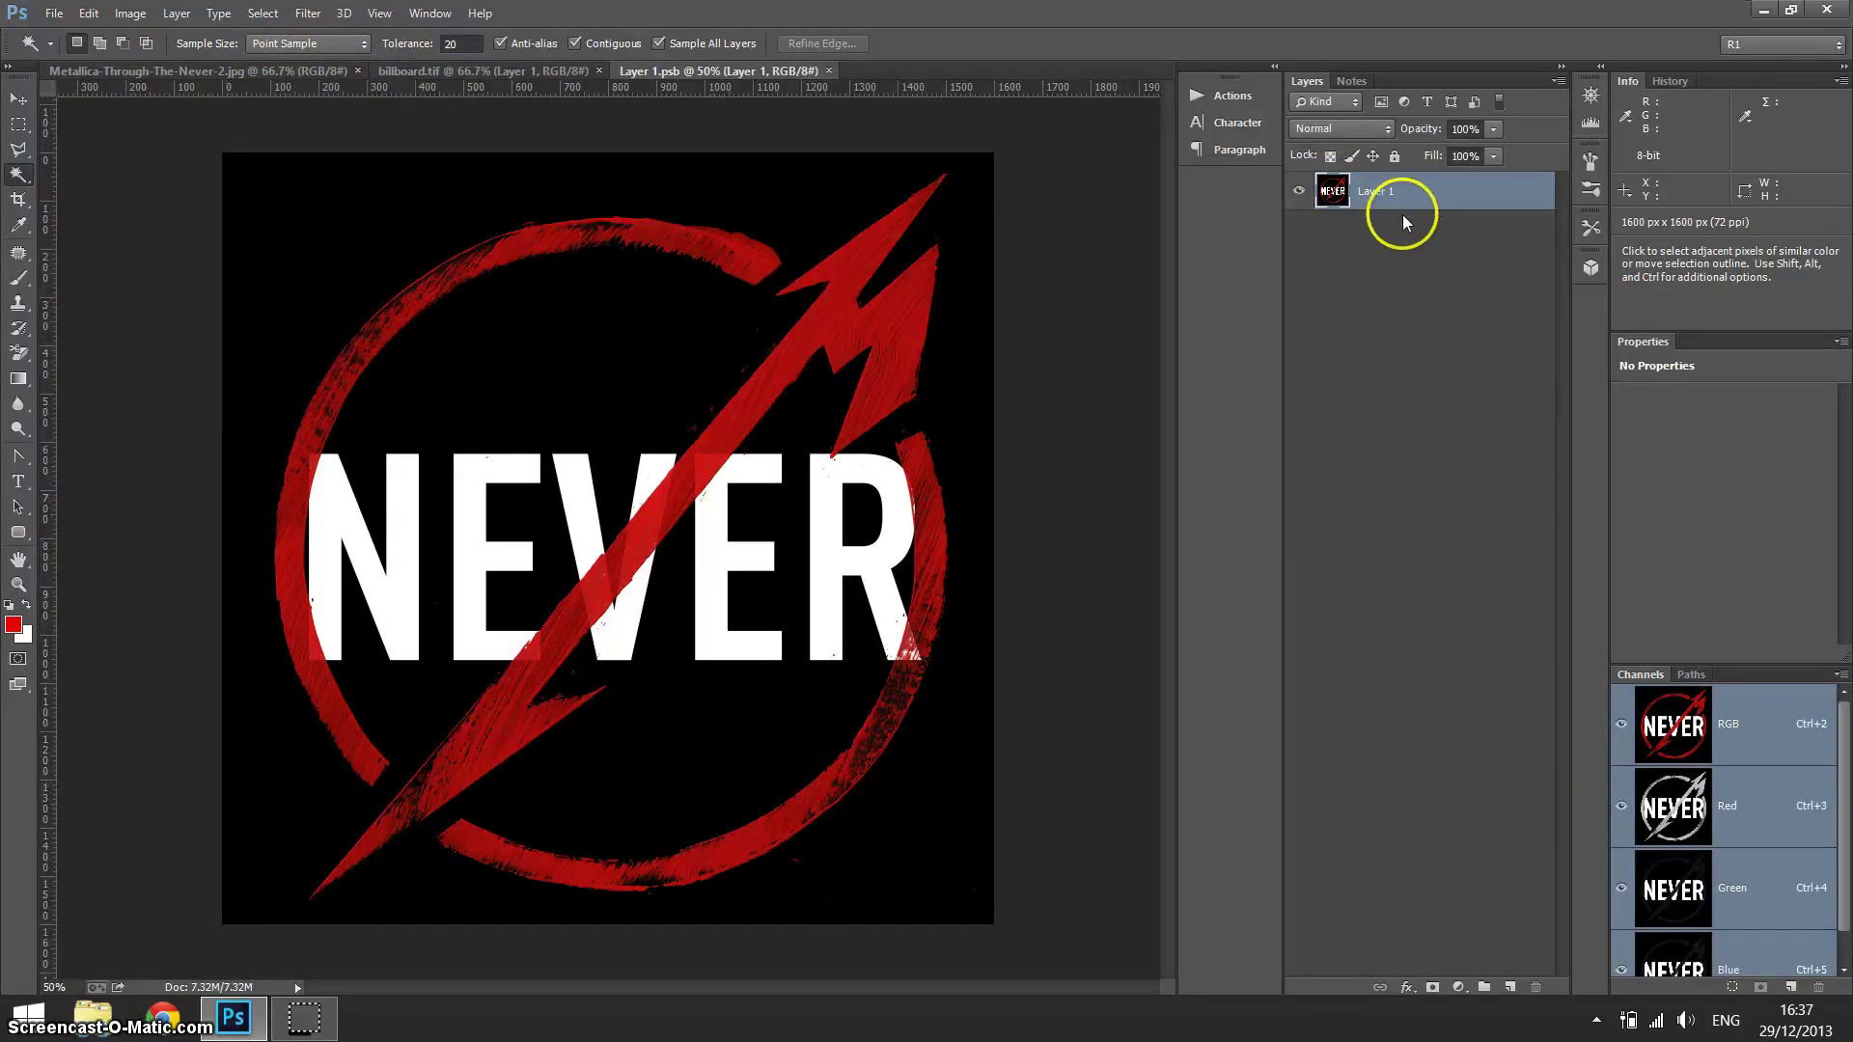
pyautogui.hotkey('ctrl', 'v')
# - Scale the pasted image with Free Transform so it fills the whole 1600 x 1600 px canvas
pyautogui.hotkey('ctrl', 't')
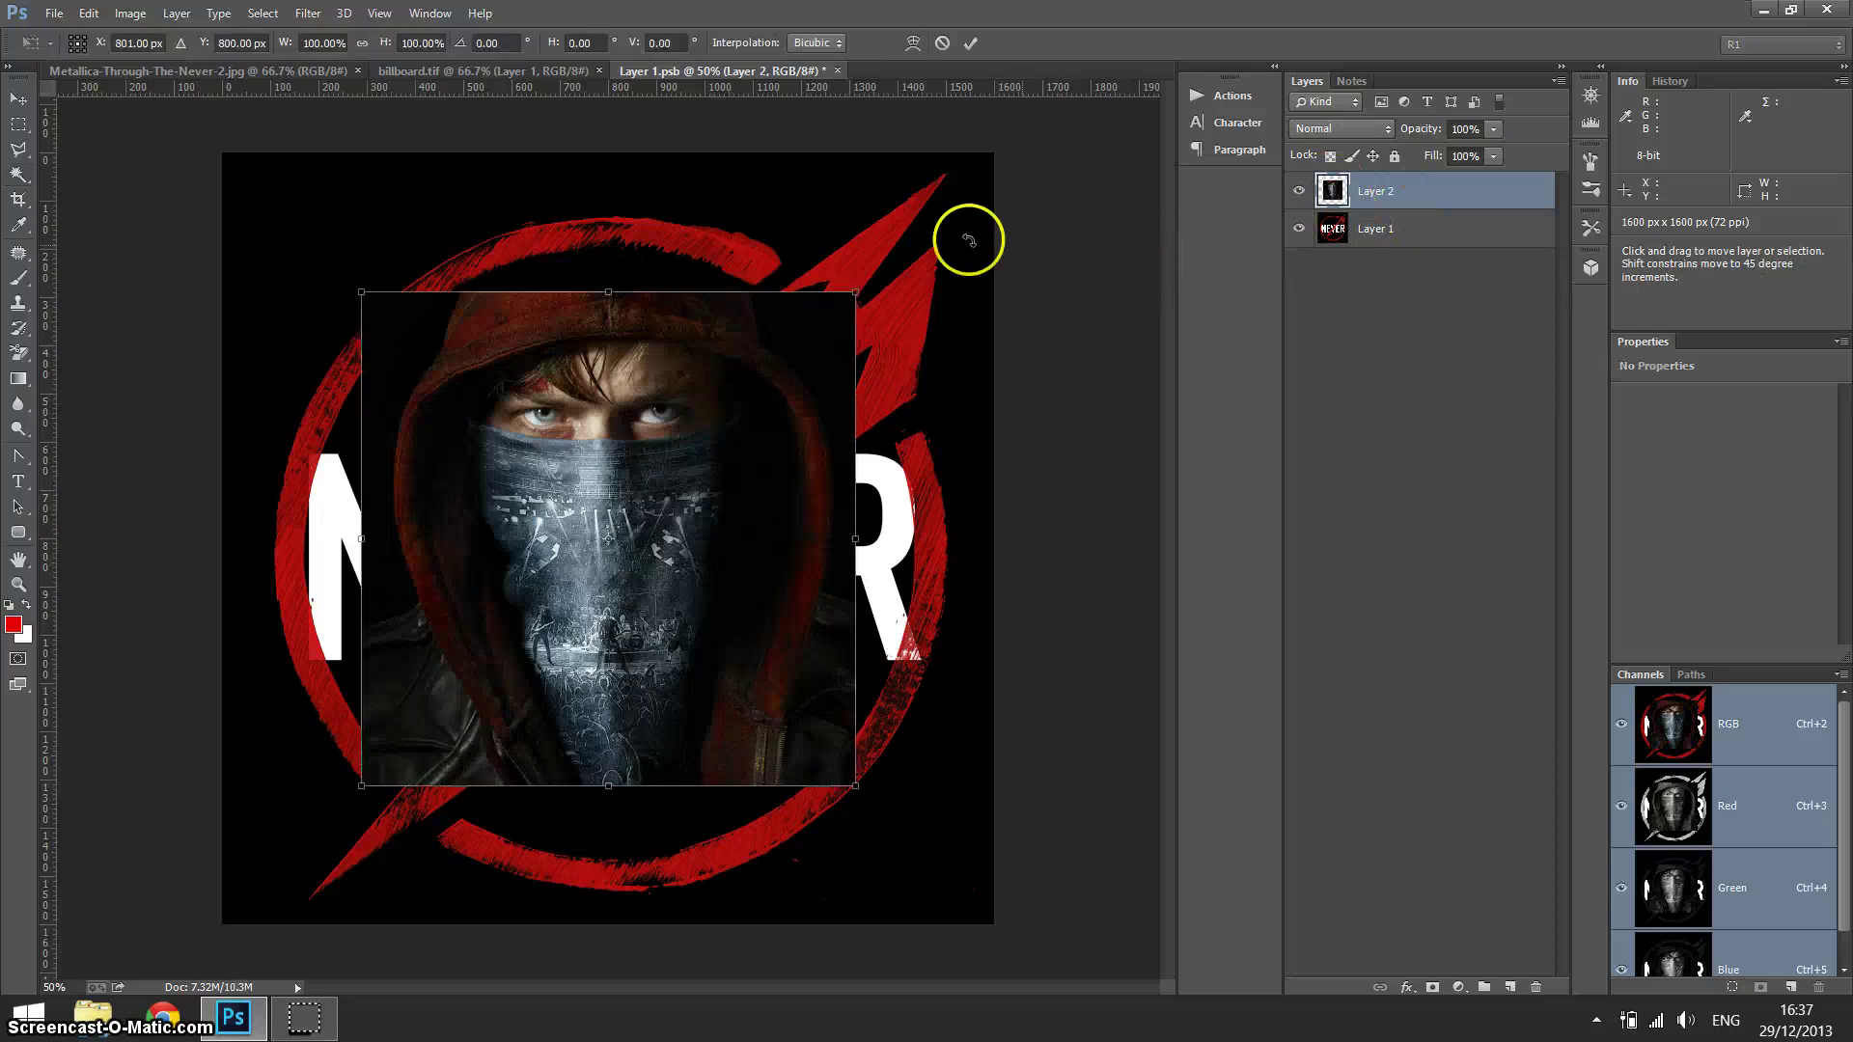
pyautogui.moveTo(856, 290); pyautogui.dragTo(994, 152)
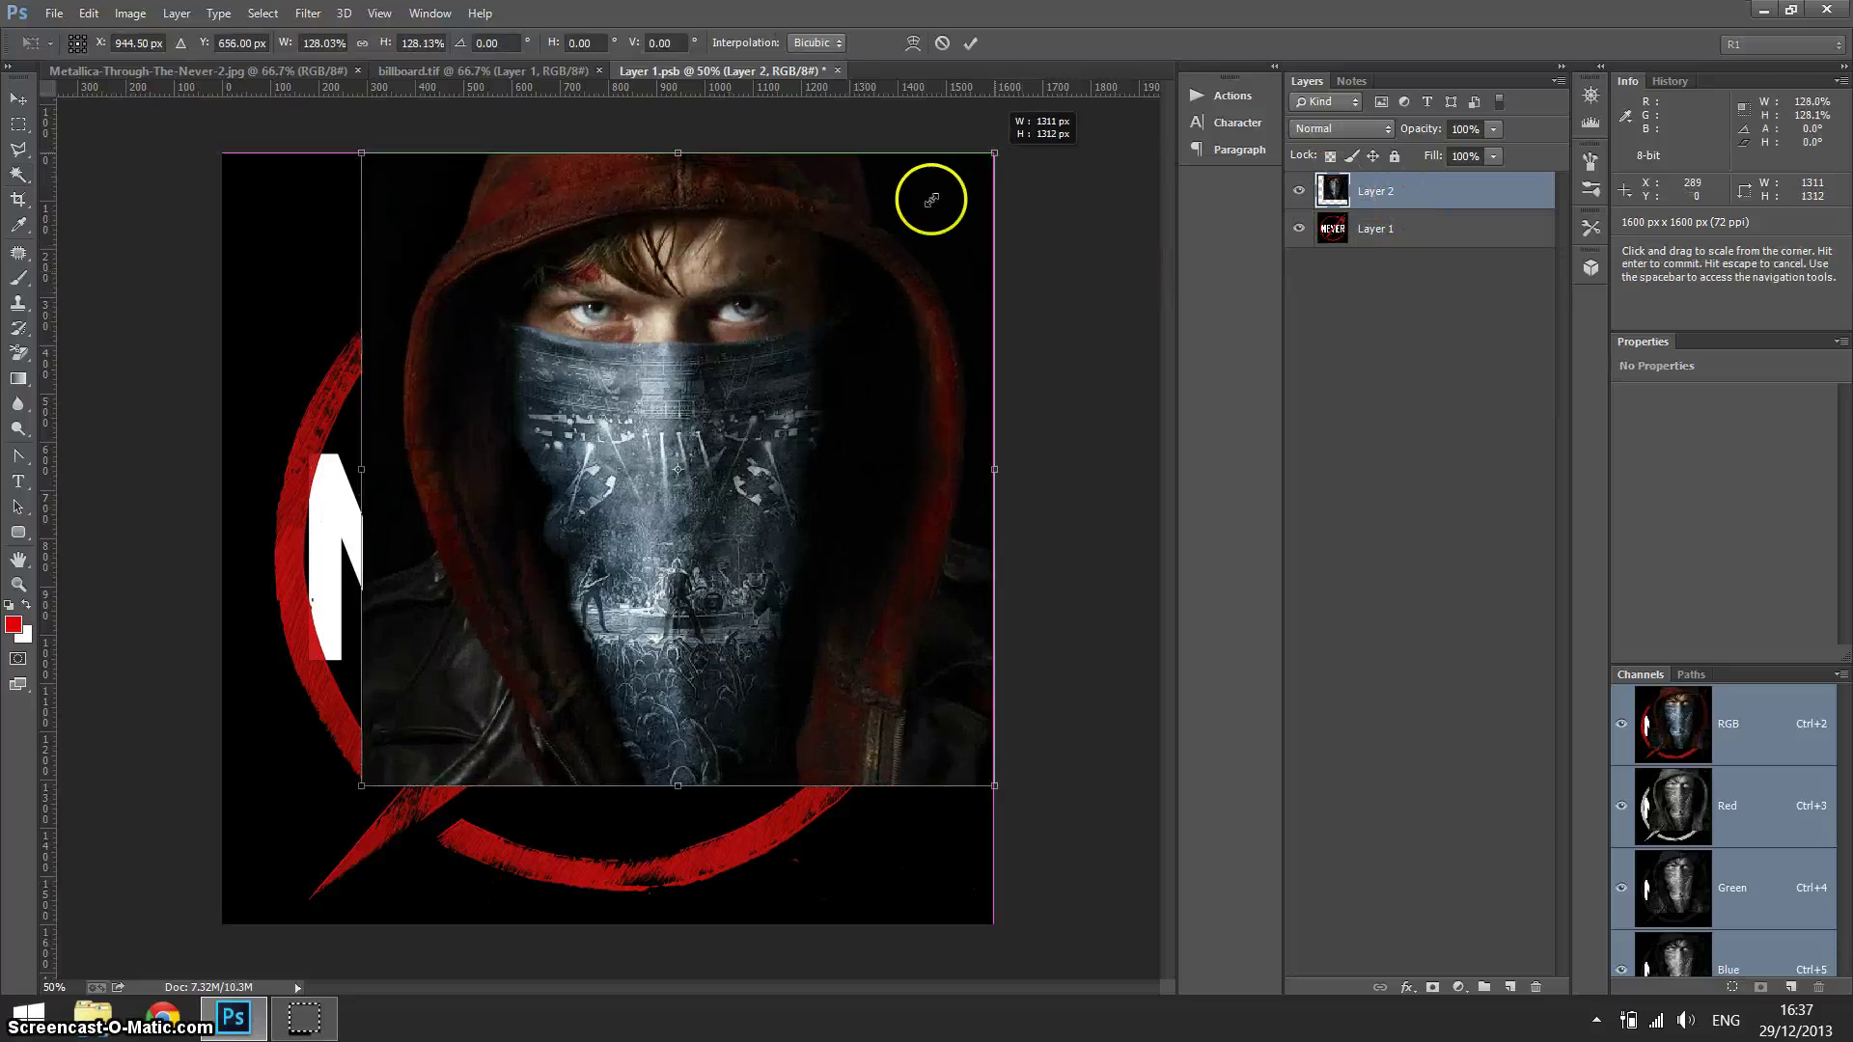
pyautogui.moveTo(359, 782); pyautogui.dragTo(222, 924)
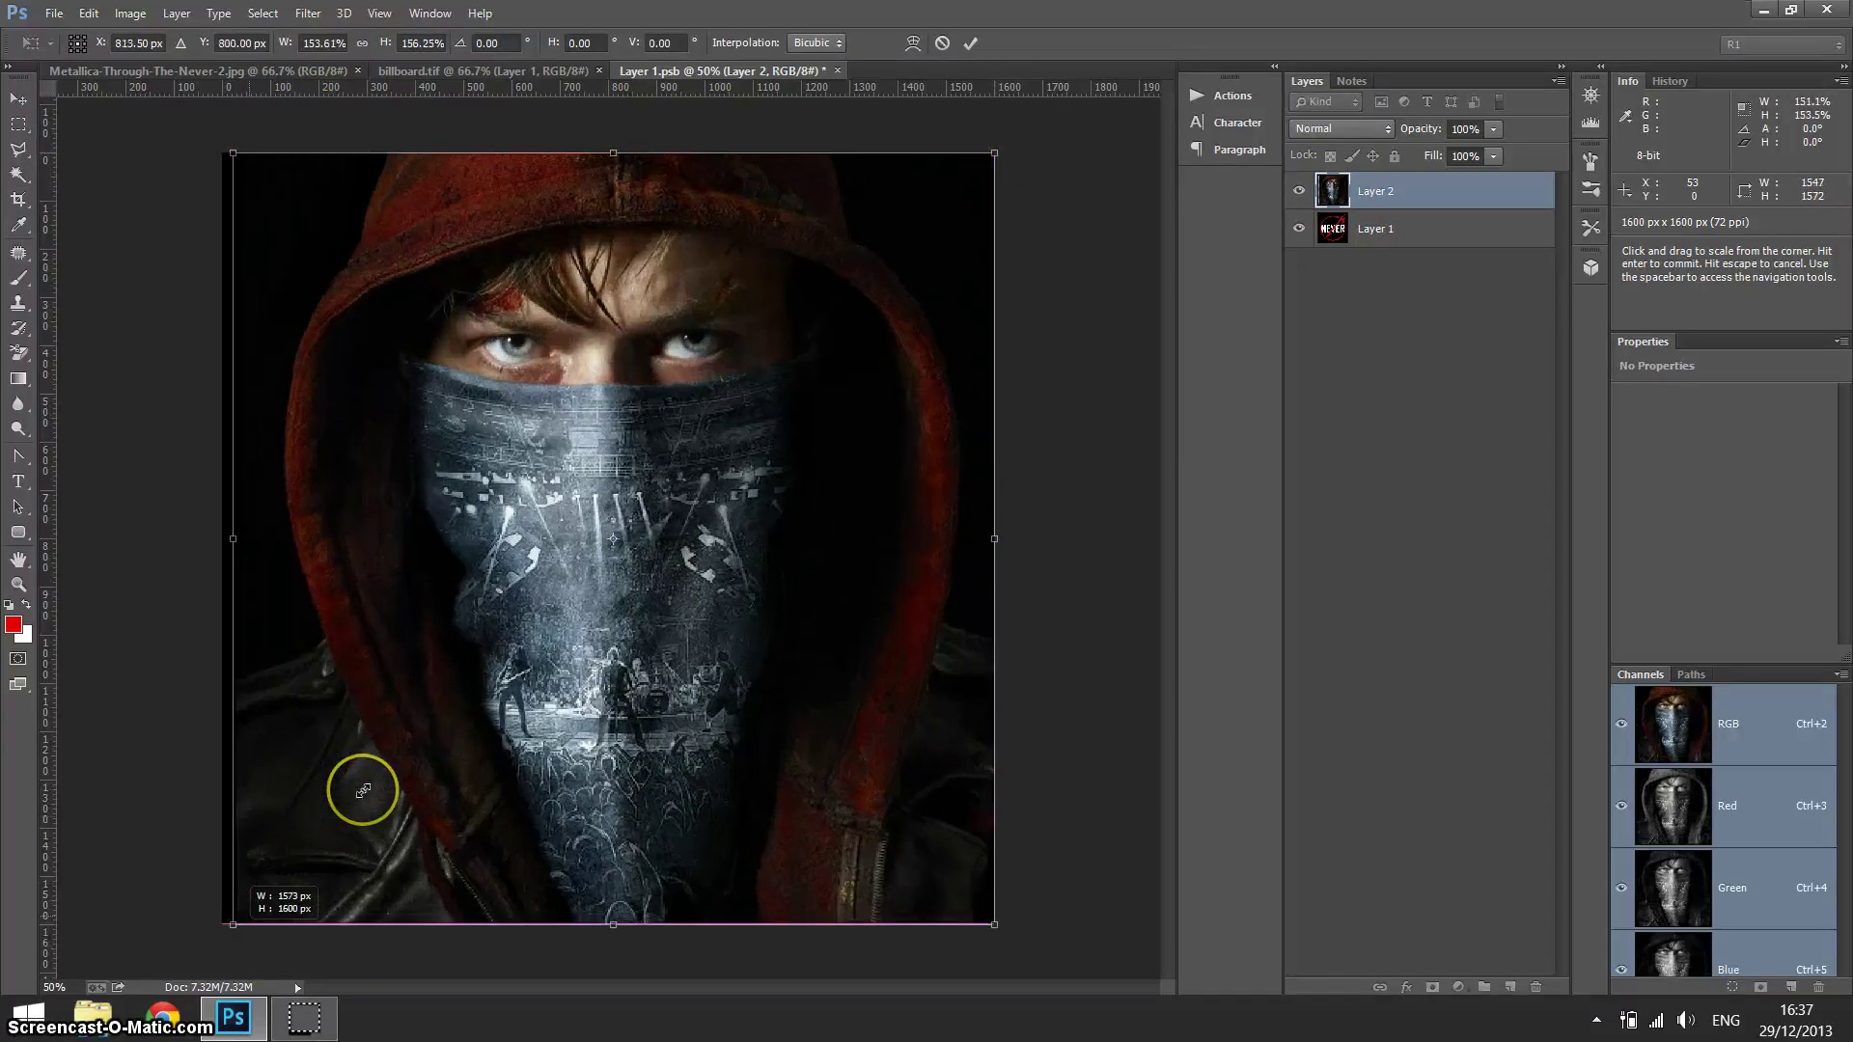
pyautogui.press('Return')
pyautogui.press('w')
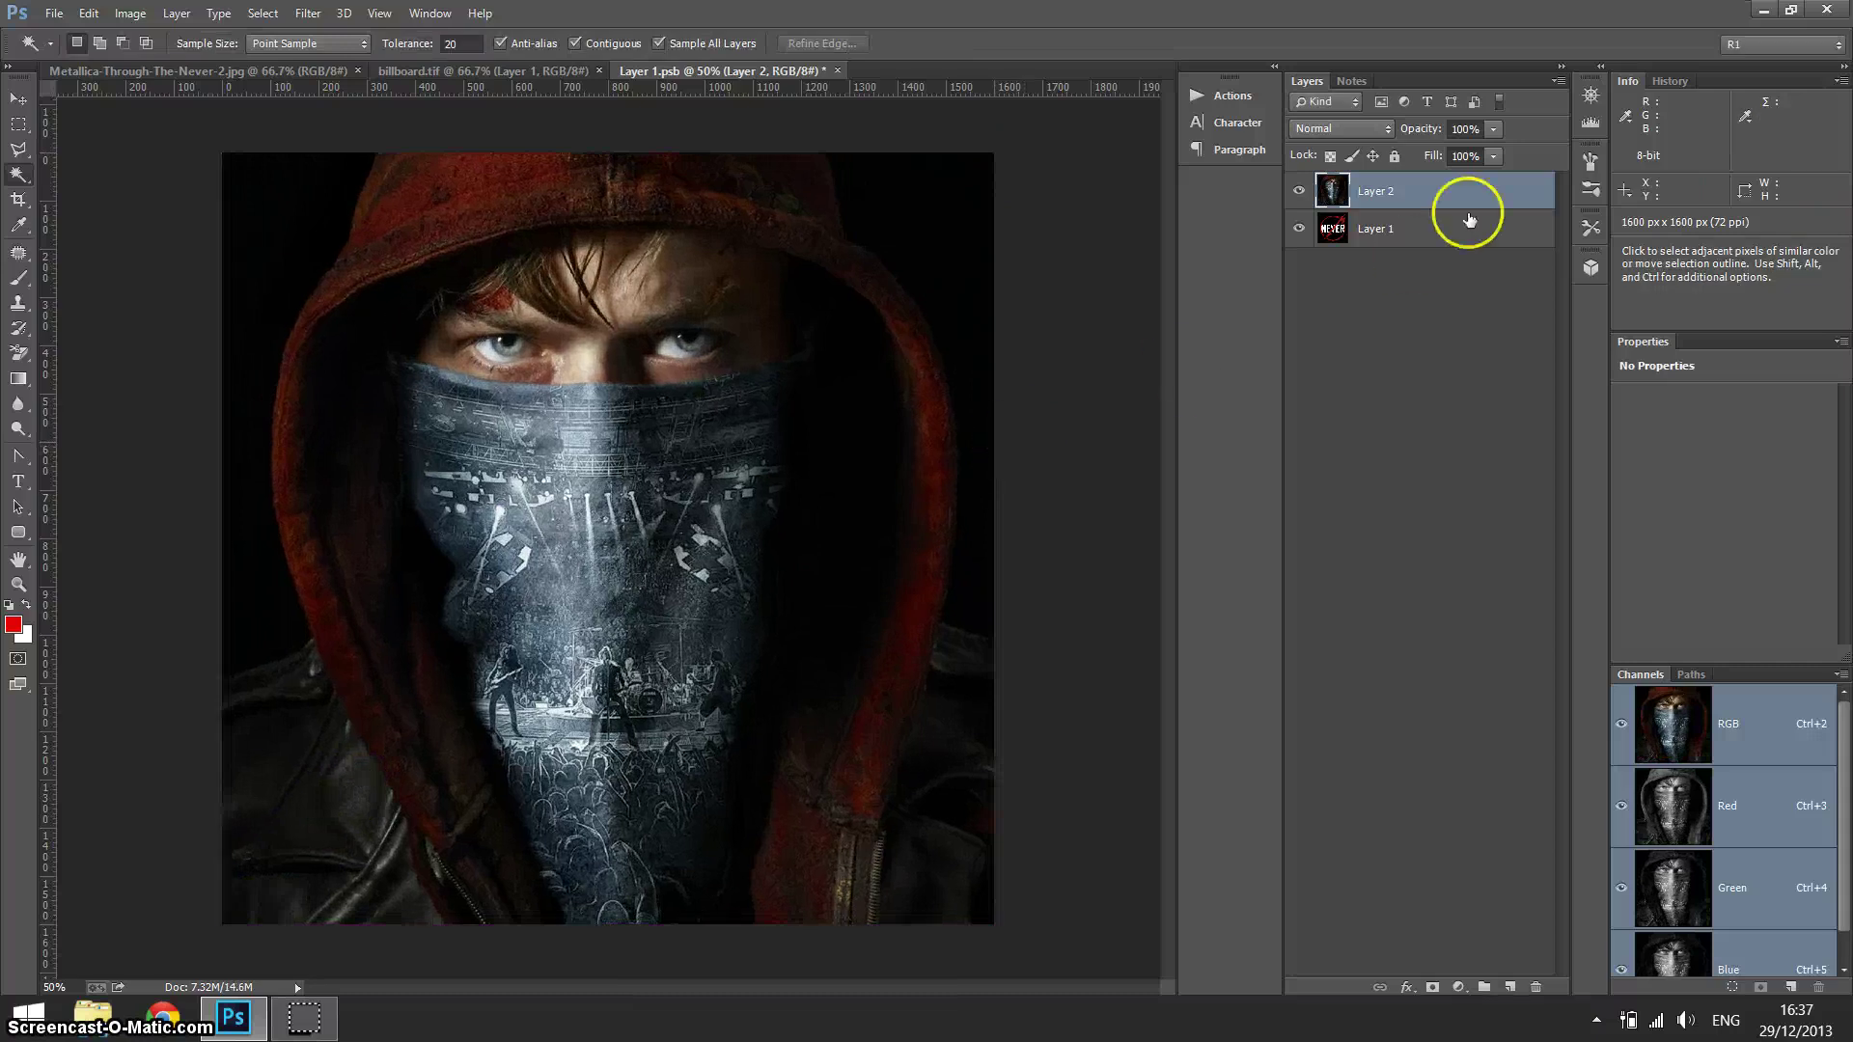
# - Save the edited Smart Object contents, Layer 1.psb, and close them to return to billboard.tif
pyautogui.hotkey('ctrl', 's')
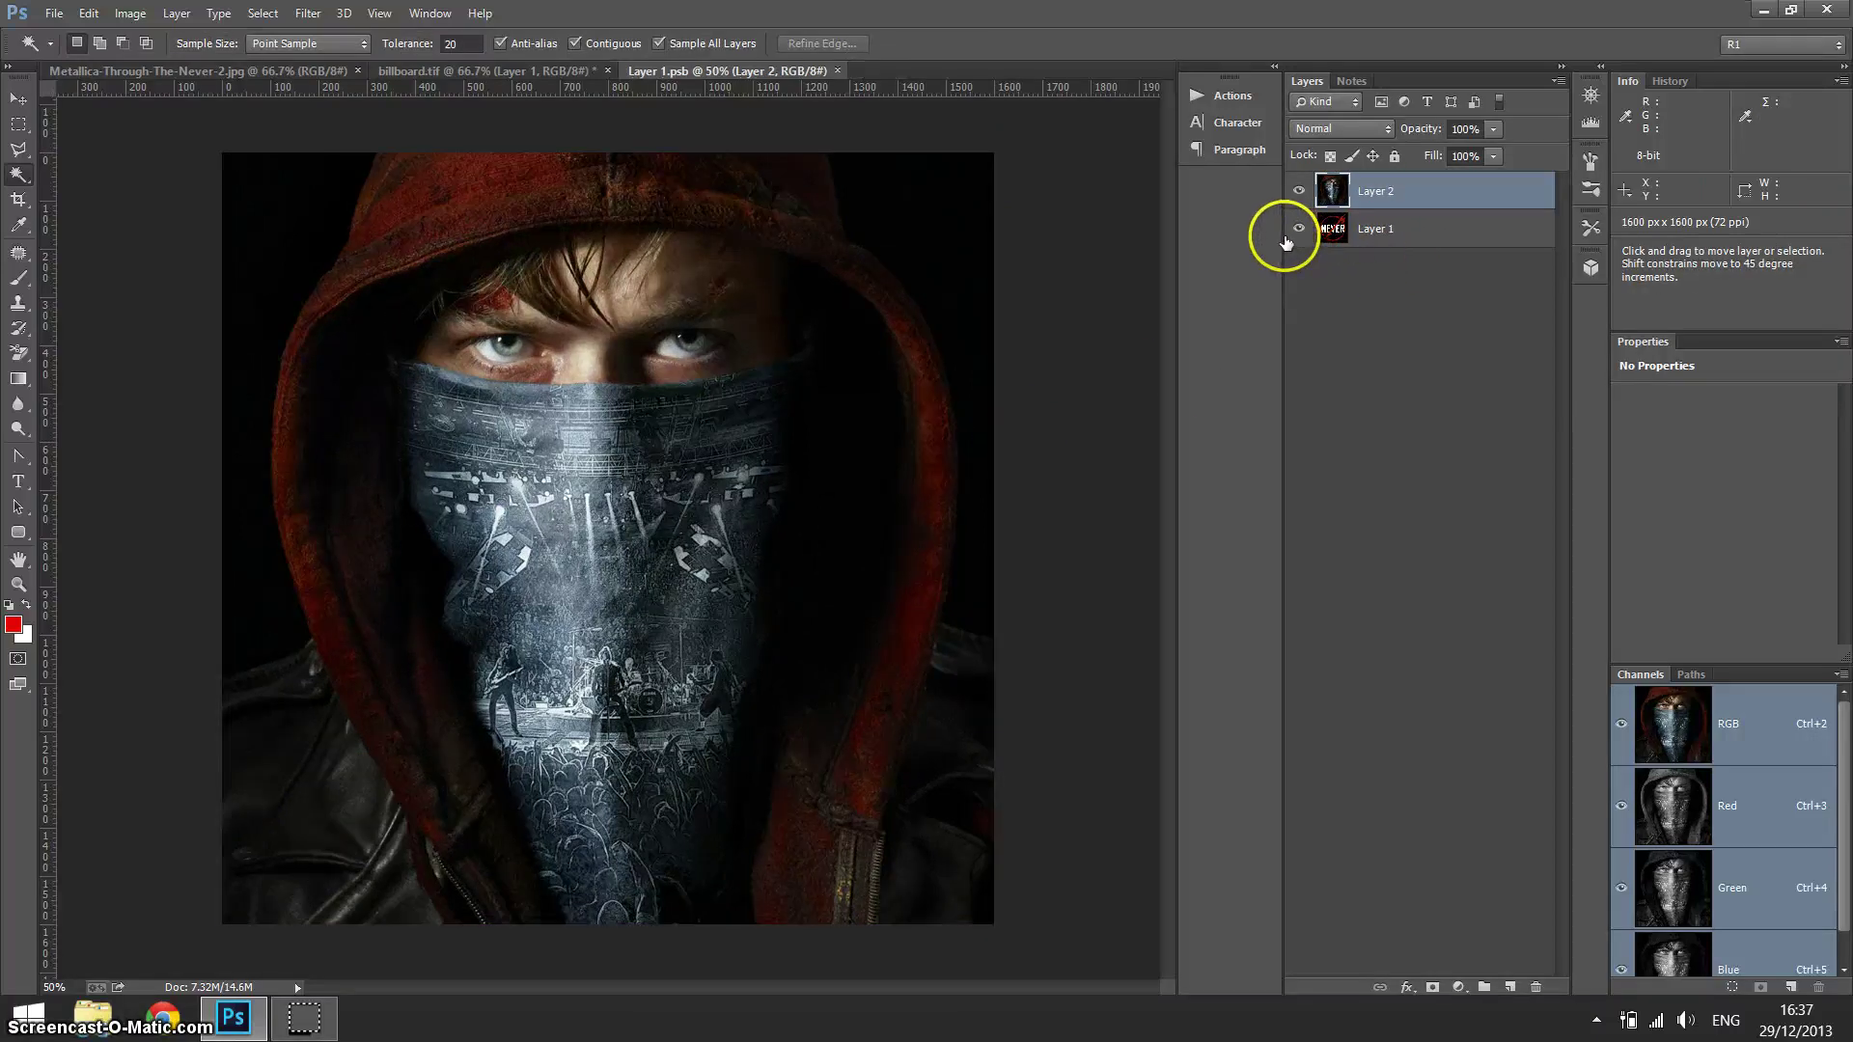
pyautogui.hotkey('ctrl', 'w')
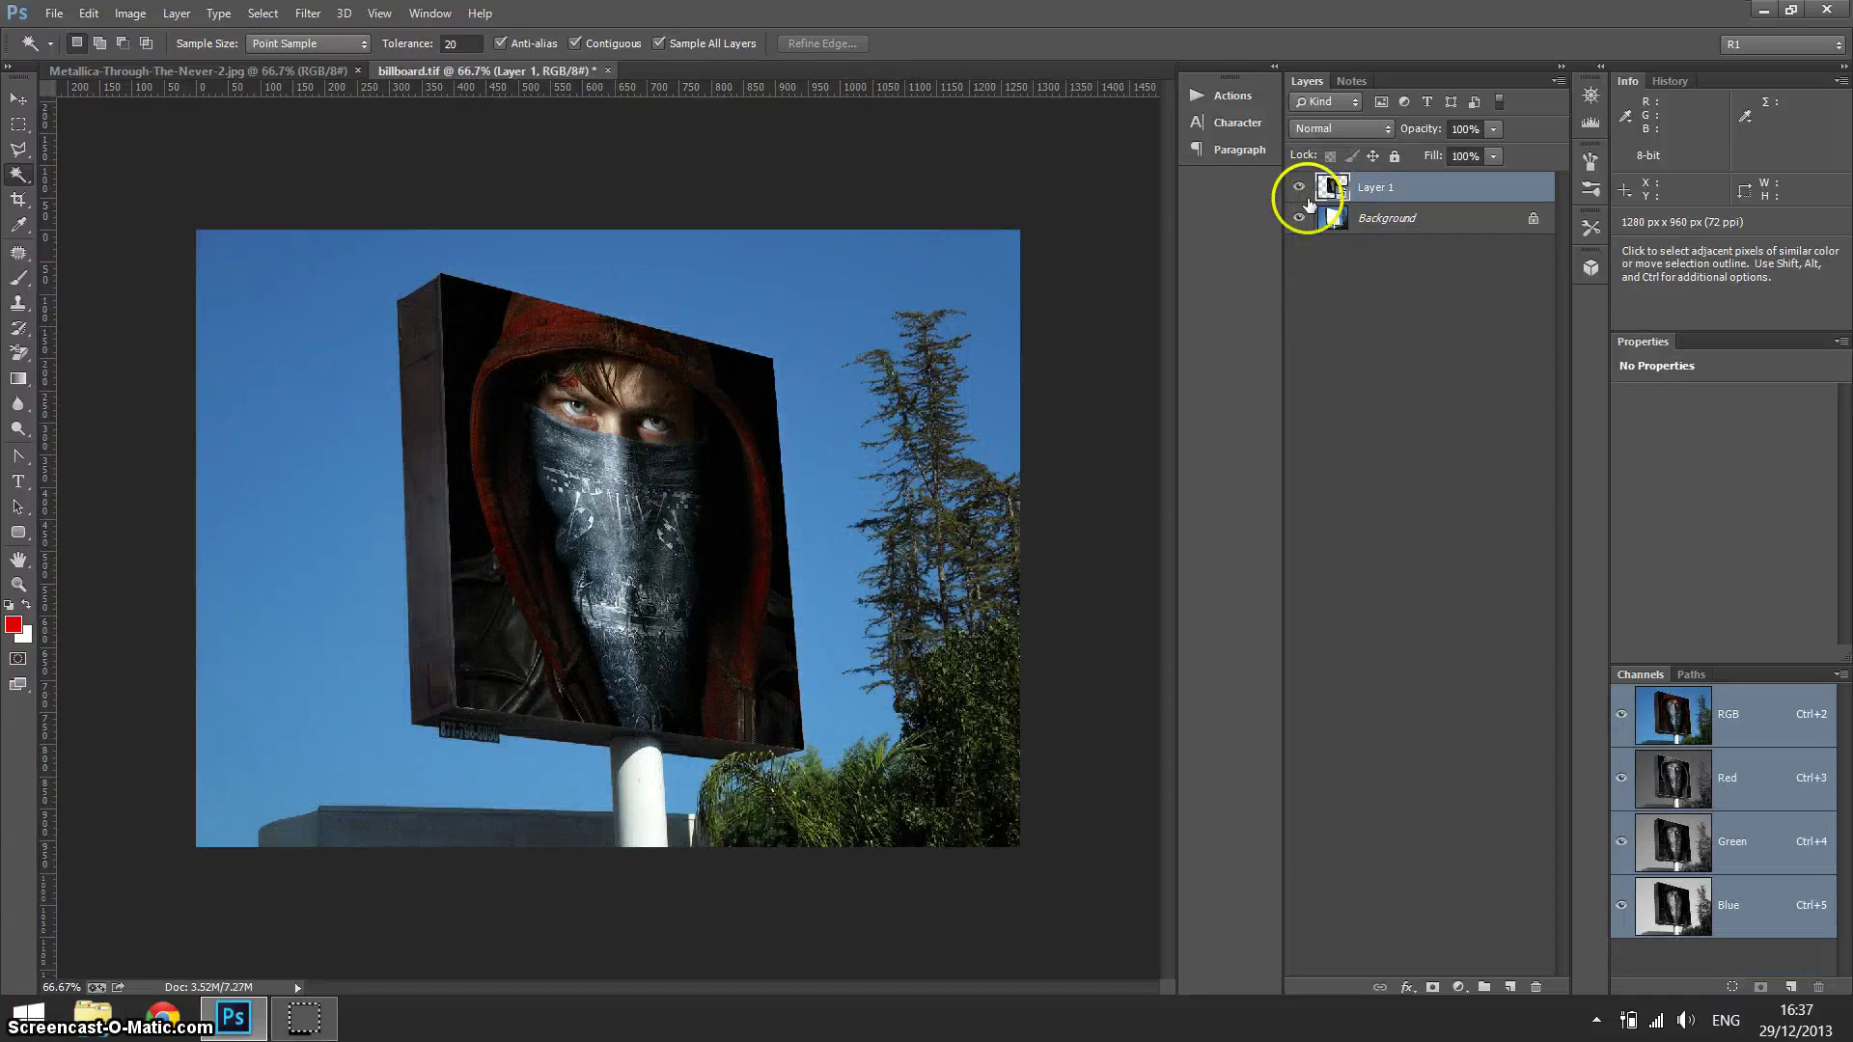
# - Inspect the perspective transform frame of the artwork layer on the billboard and exit Free Transform without altering it
pyautogui.hotkey('ctrl', 't')
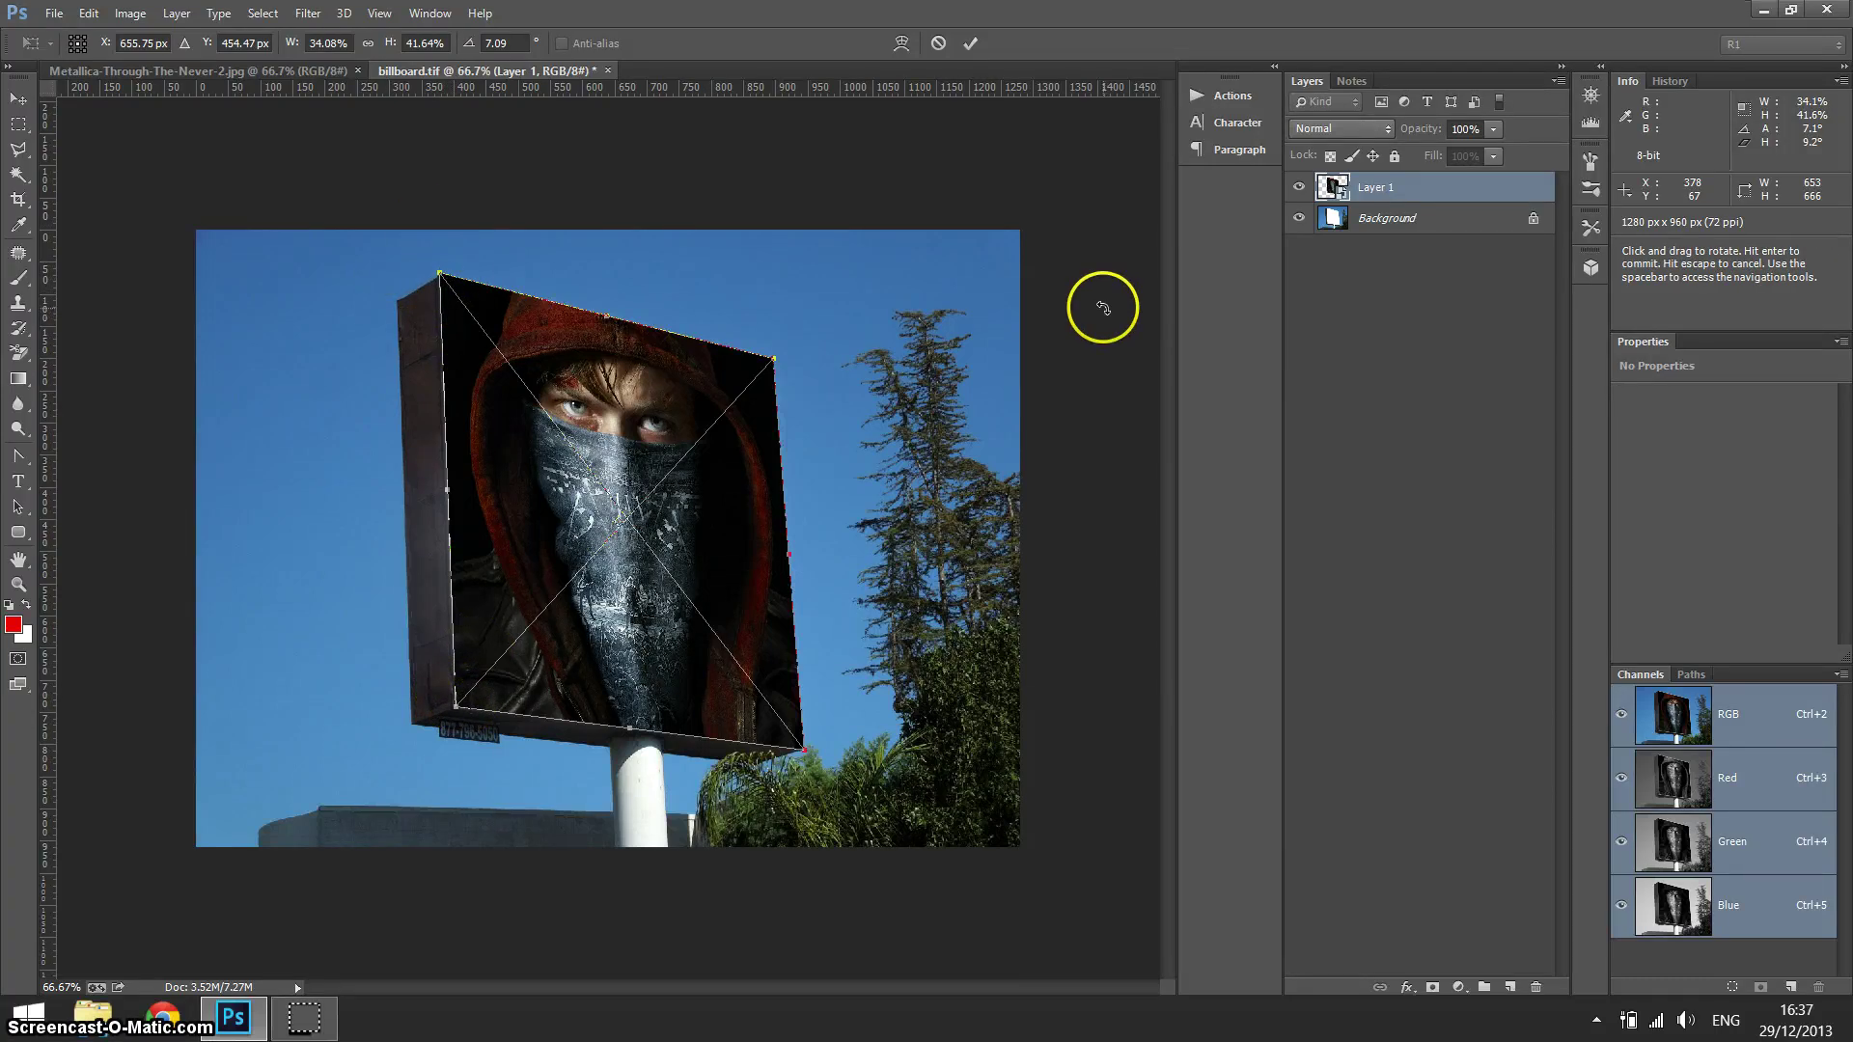
pyautogui.press('Return')
pyautogui.press('w')
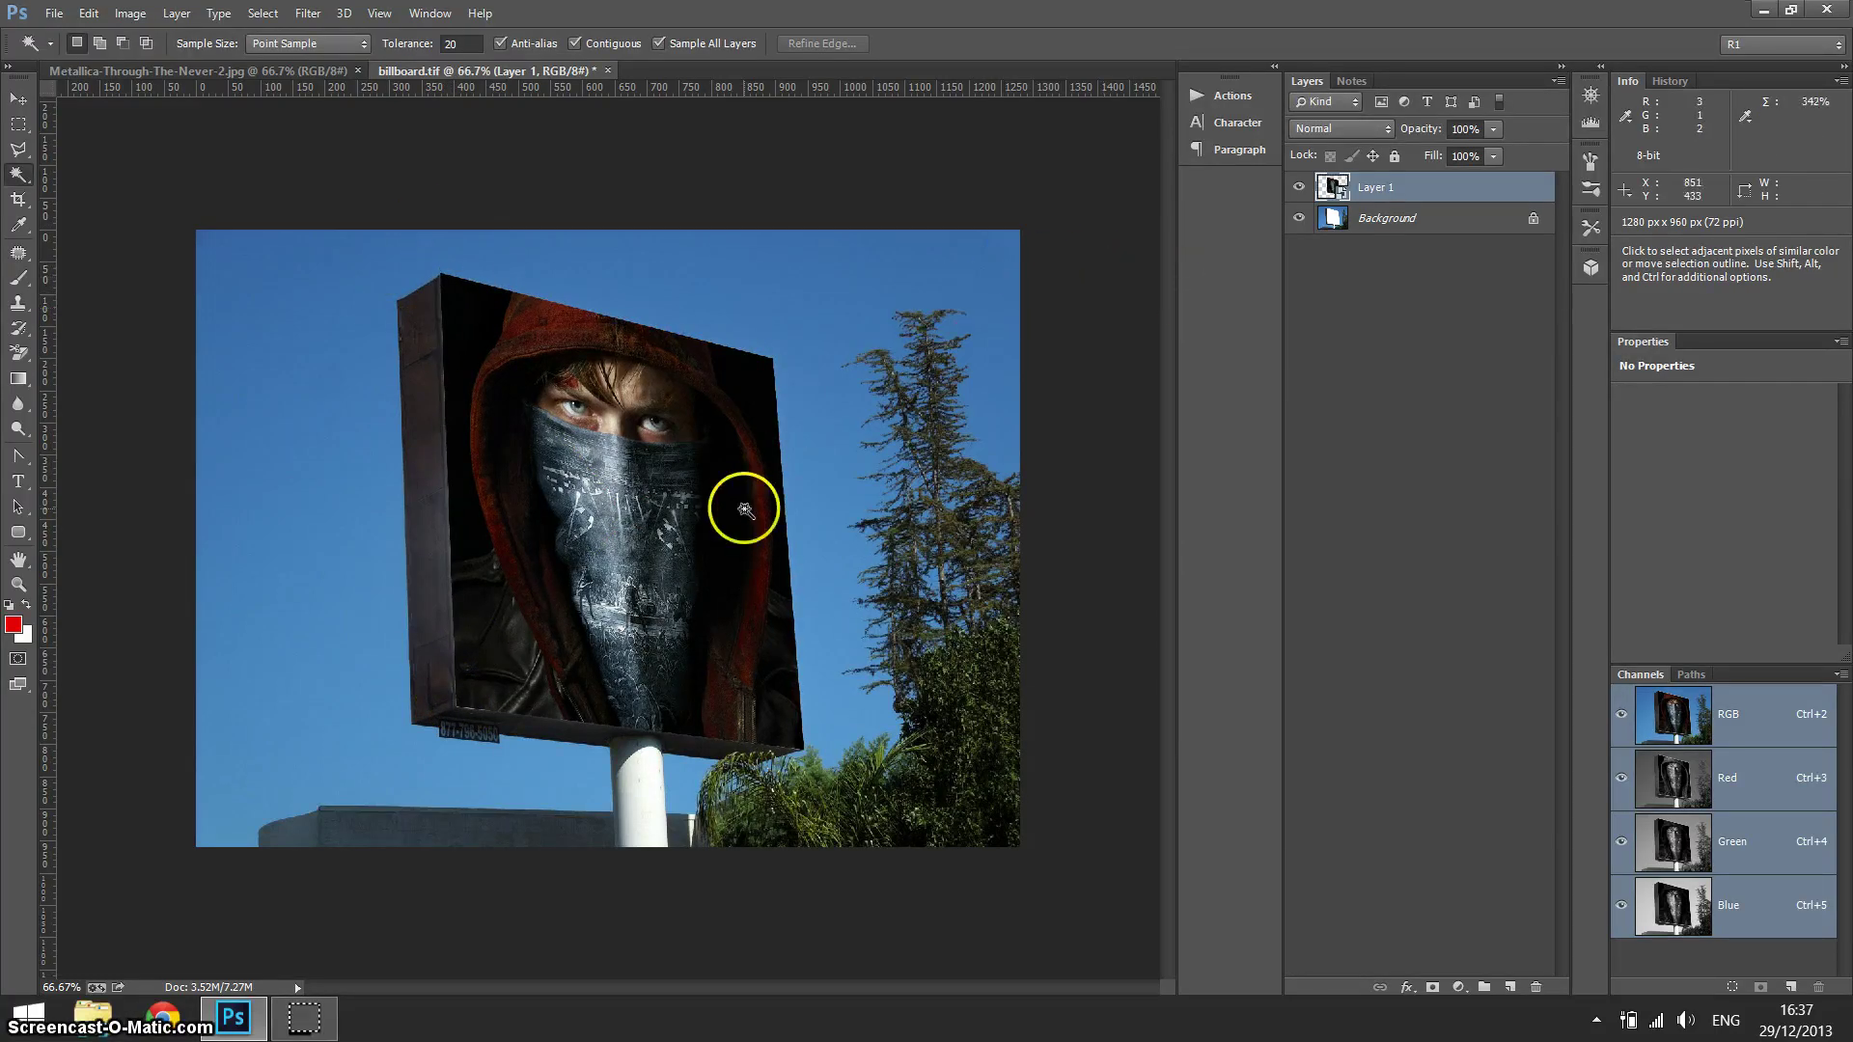